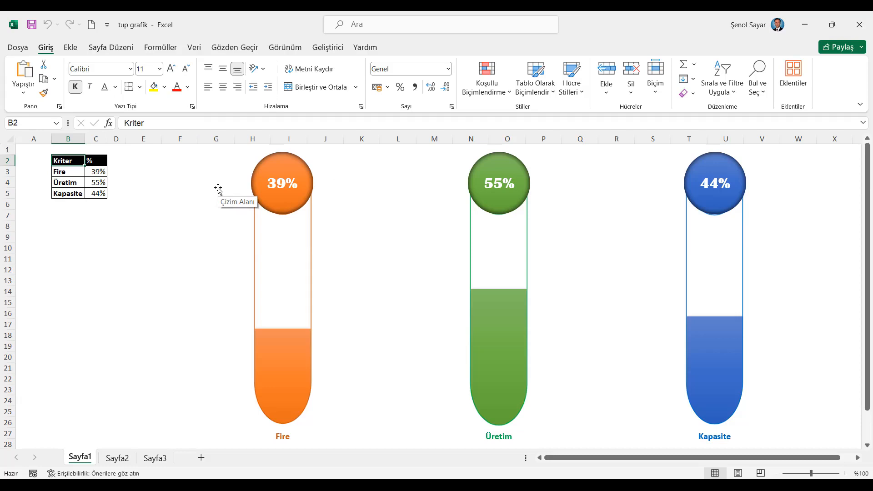
Recalculate the workbook repeatedly to examine how the Fire, Üretim and Kapasite tube charts respond to new percentages.
left_click(161, 47)
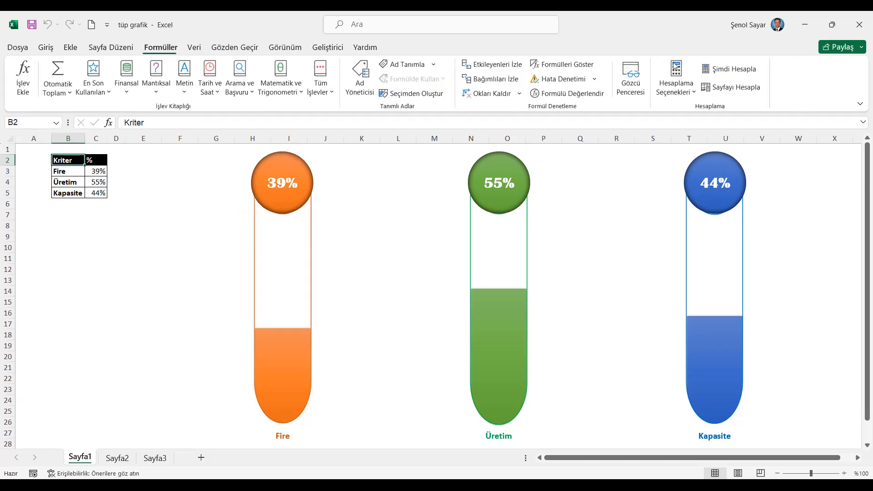
left_click(718, 69)
left_click(727, 71)
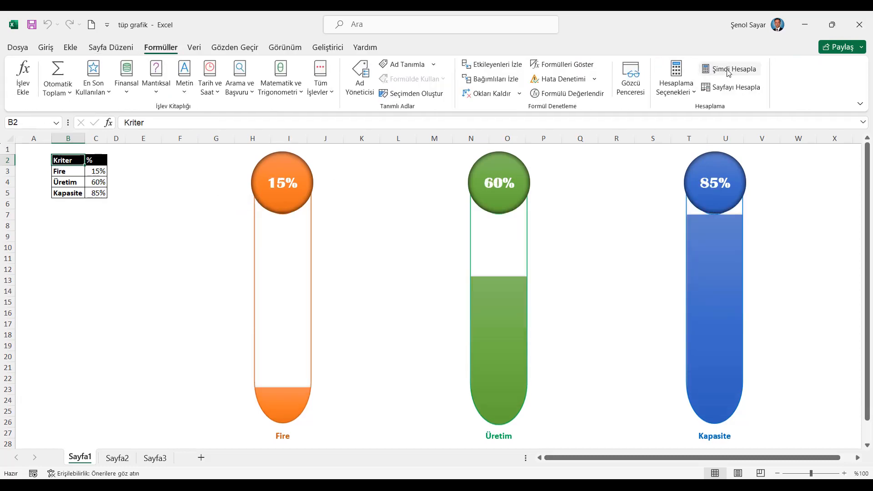
left_click(729, 72)
left_click(729, 72)
left_click(729, 71)
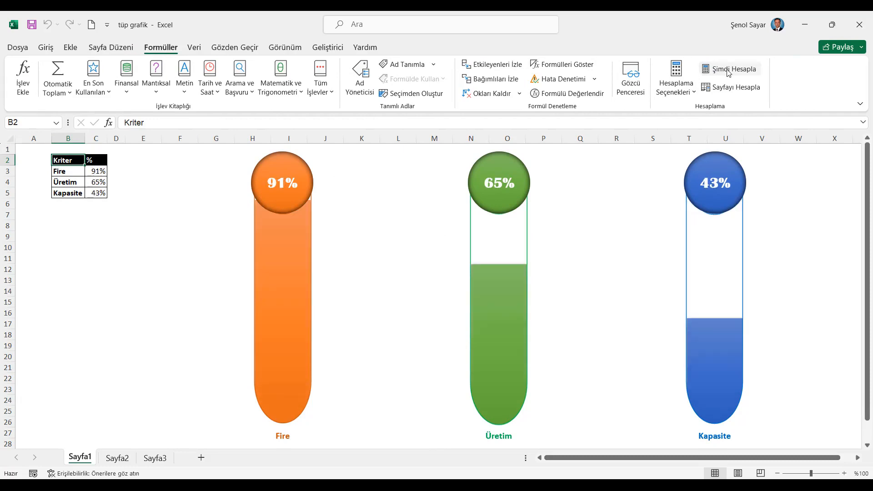
left_click(728, 72)
left_click(728, 72)
left_click(728, 71)
left_click(729, 72)
left_click(729, 72)
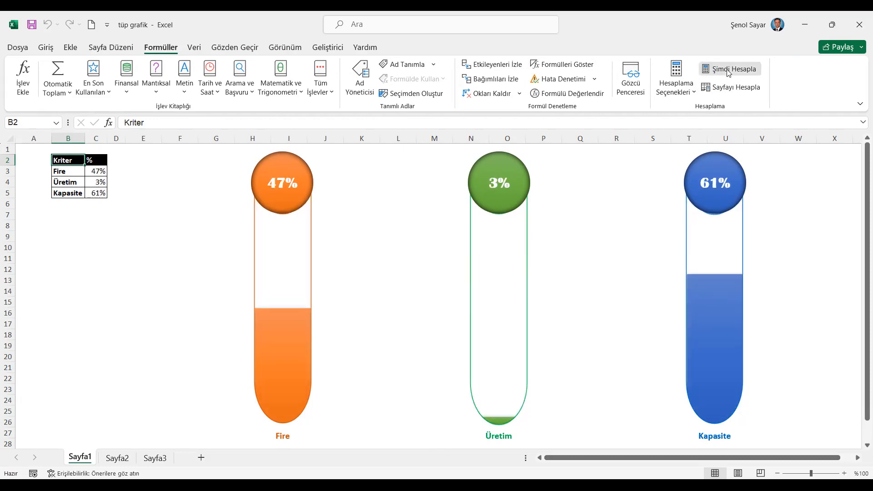
left_click(728, 71)
left_click(729, 72)
left_click(729, 71)
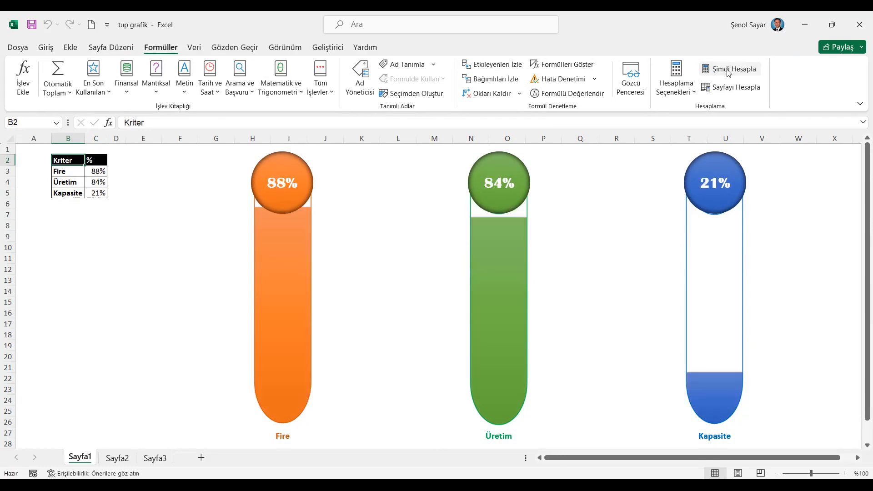
left_click(729, 72)
left_click(729, 71)
left_click(729, 71)
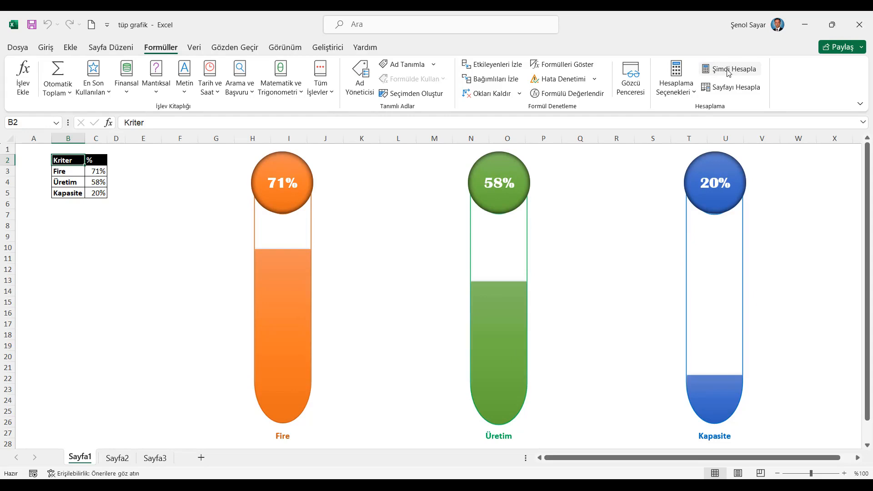
Copy the Kriter/% table B2:C5 from Sayfa1 and paste only its values at B2 of Sayfa2.
left_click_drag(70, 159, 100, 194)
left_click(46, 47)
left_click(43, 79)
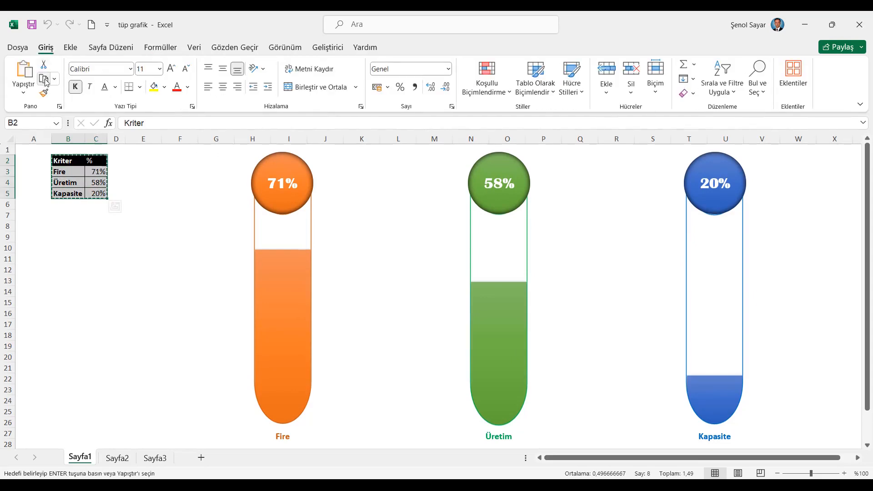
left_click(118, 458)
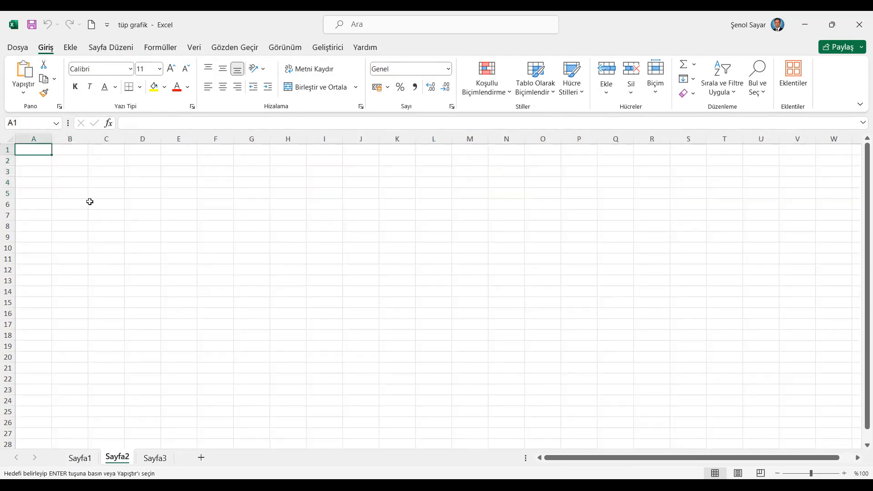
right_click(70, 160)
left_click(114, 247)
left_click(45, 228)
left_click(180, 339)
Paste the copied table's formatting onto B2:C5 of Sayfa2 with Paste Special.
right_click(64, 163)
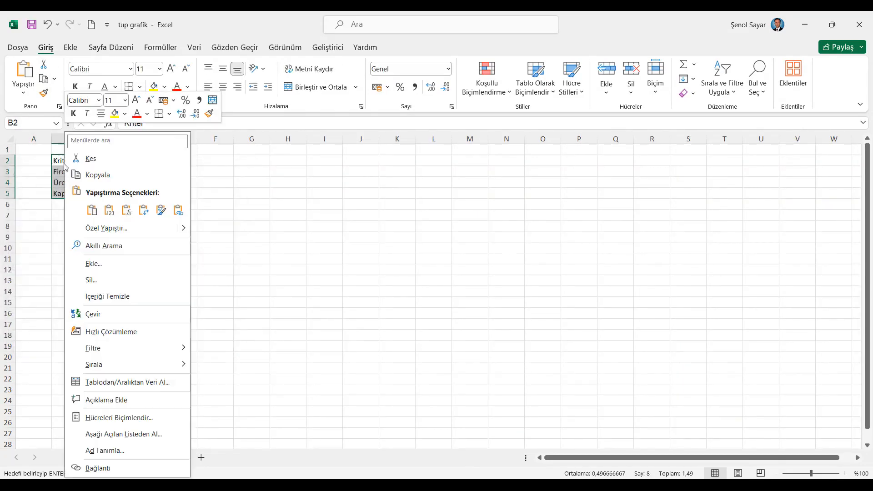
left_click(106, 230)
left_click(33, 221)
left_click(183, 323)
Autofit all column widths on Sayfa2 and clear the copy selection.
left_click(9, 140)
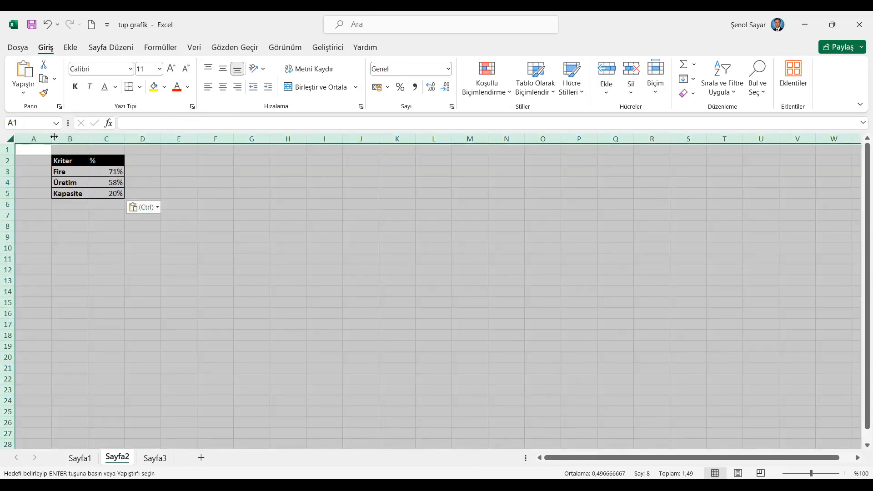
double_click(48, 141)
left_click(66, 162)
key("Escape")
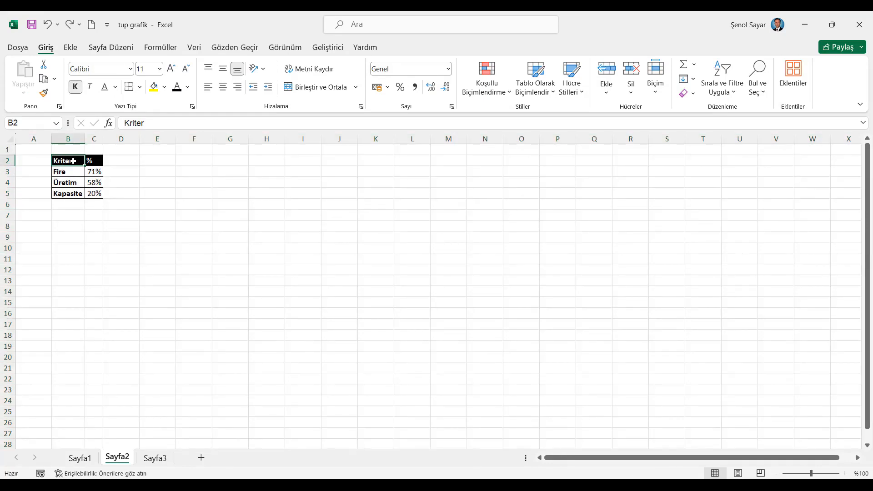
Enter the remainder formulas =1-C3 in D3 and =100%-C4 in D4.
left_click(122, 172)
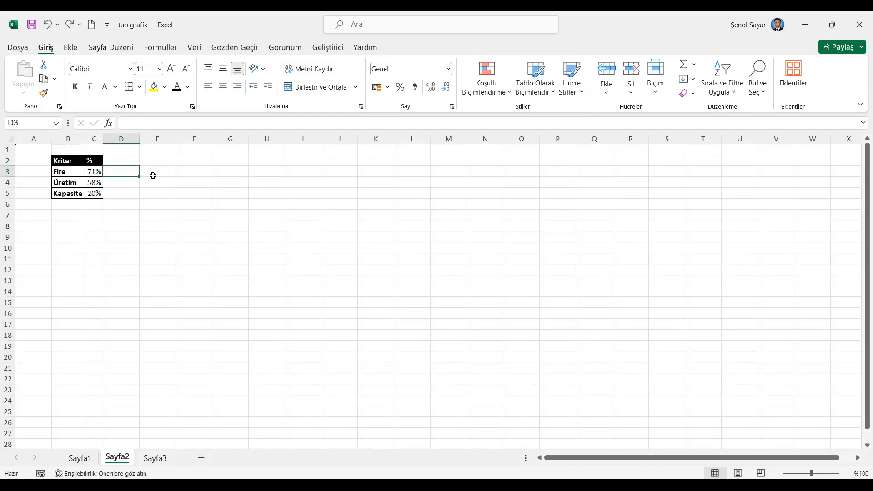
type("=1-")
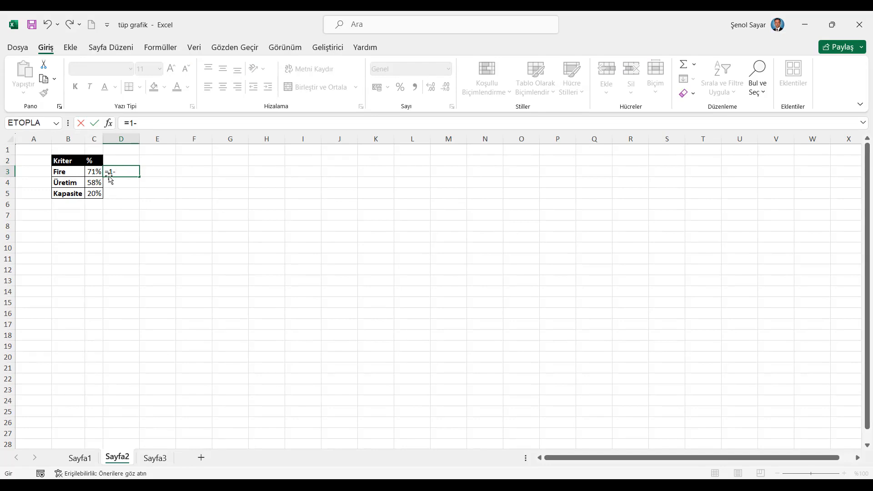
left_click(94, 171)
key("Return")
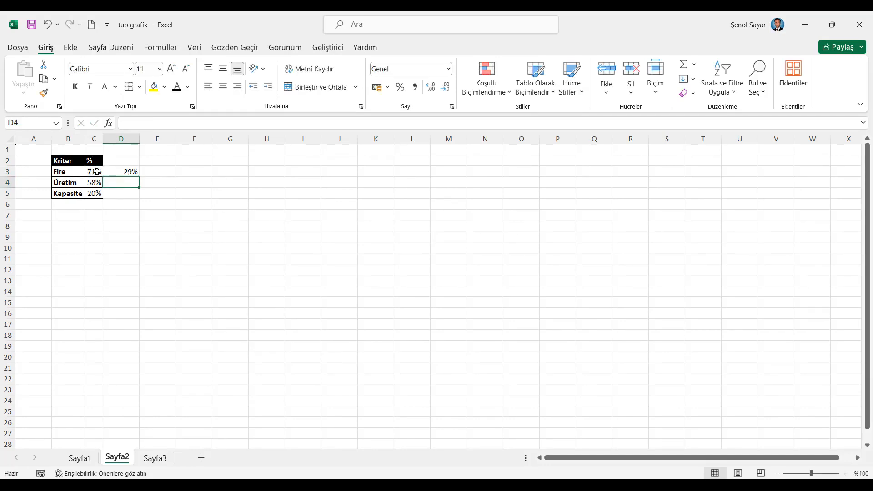
type("=100%-")
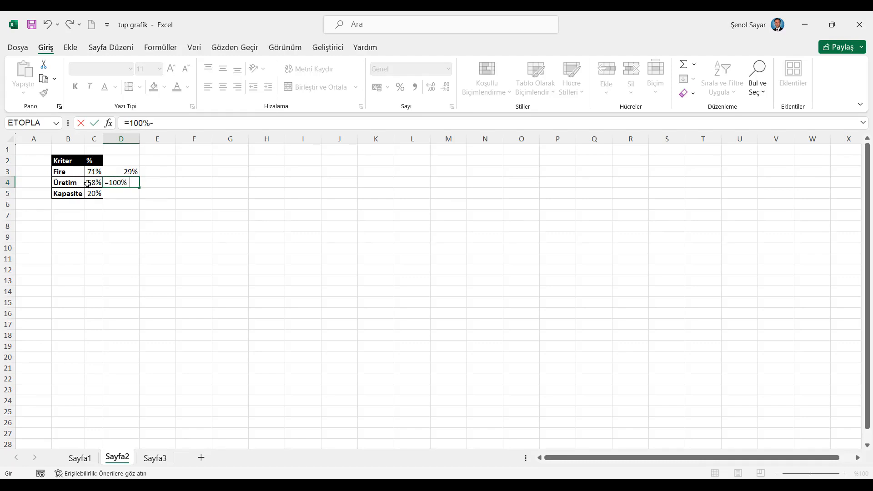
left_click(88, 183)
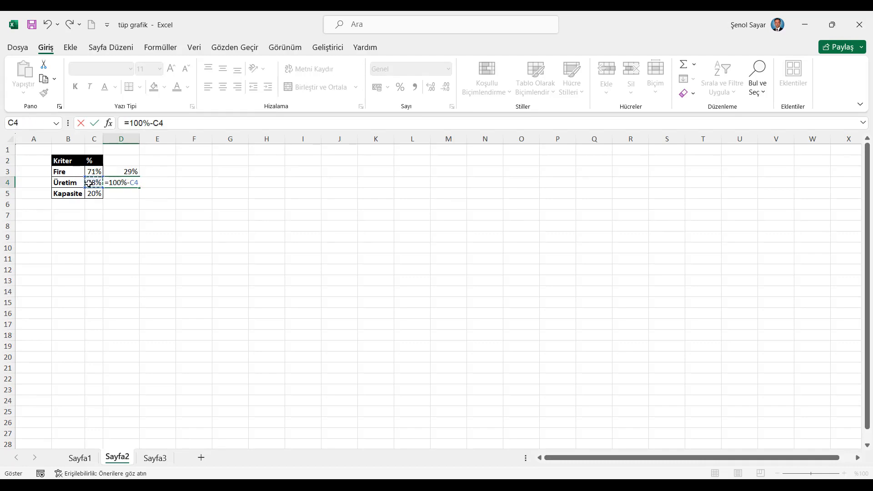
key("Return")
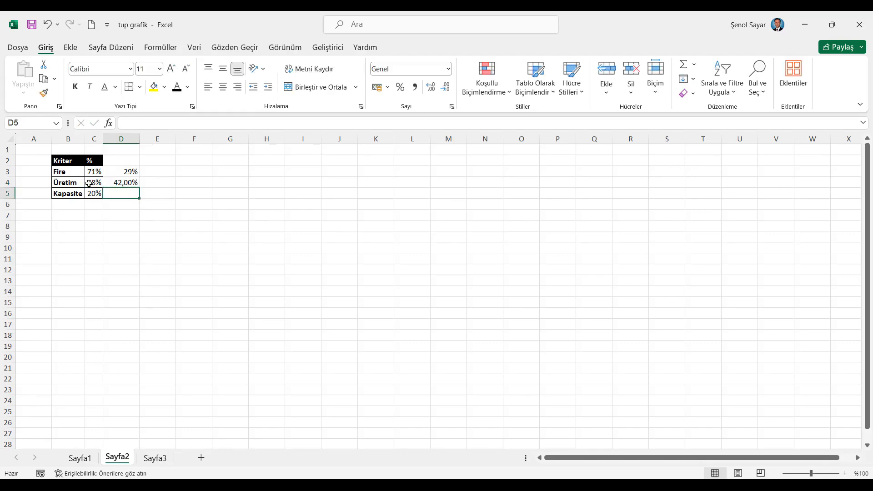
Show D4 without decimals and fill it down to D5, and autofit all column widths.
left_click(132, 182)
left_click(446, 88)
left_click(445, 88)
left_click(125, 197)
key("ctrl+d")
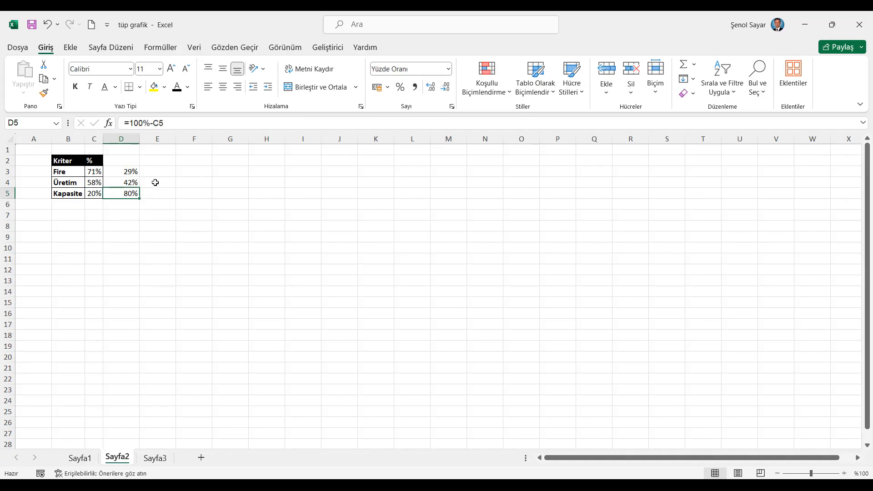
left_click(8, 139)
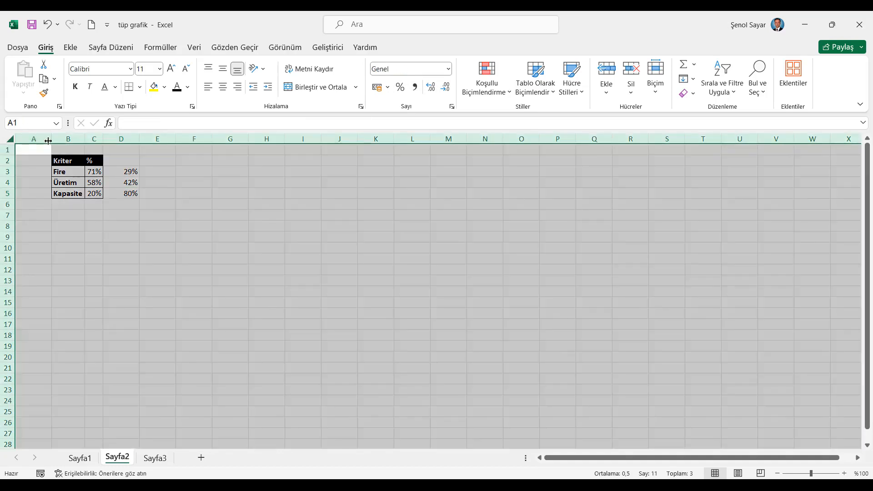
double_click(51, 139)
Insert a 2-D stacked column chart from B3:D3, and place and size it across about columns G to M, rows 3 to 23.
left_click_drag(75, 172, 113, 172)
left_click(71, 48)
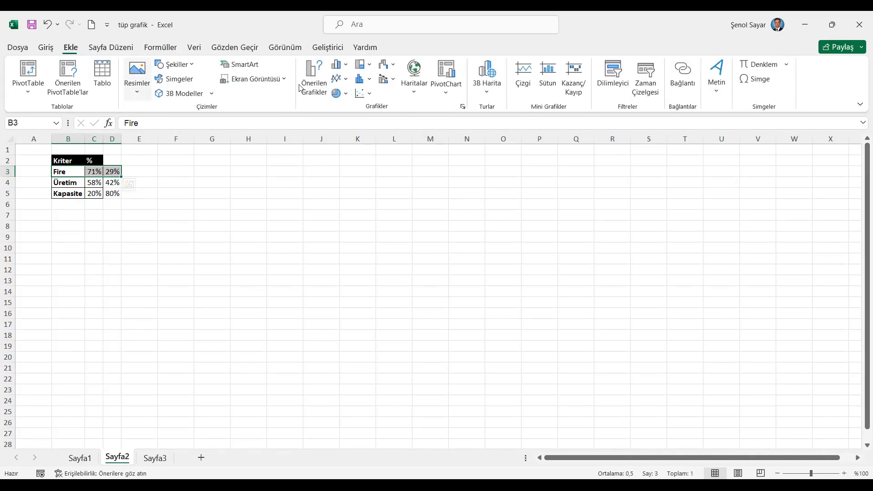
left_click(341, 64)
left_click(378, 112)
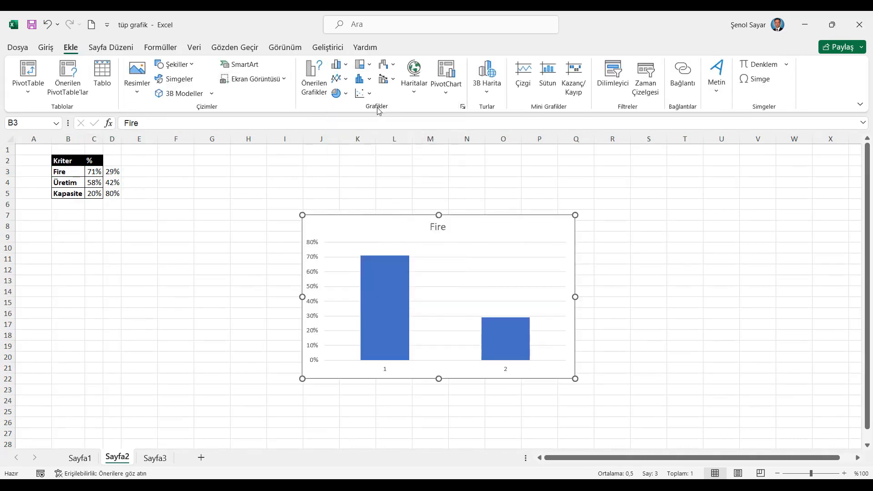
left_click_drag(402, 215, 296, 169)
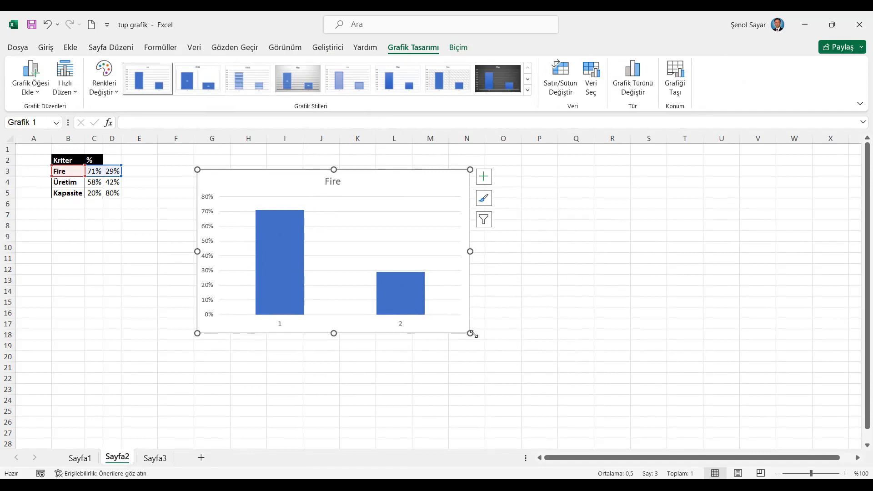
left_click_drag(469, 334, 432, 388)
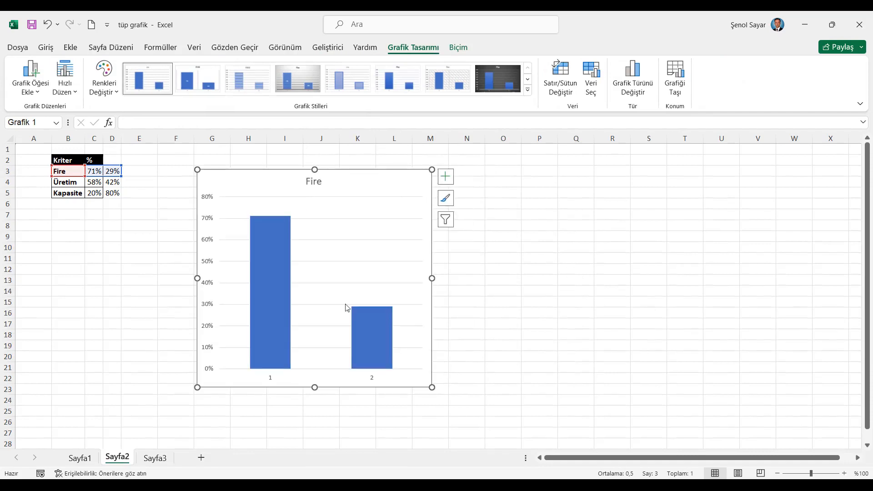
right_click(324, 255)
left_click(359, 327)
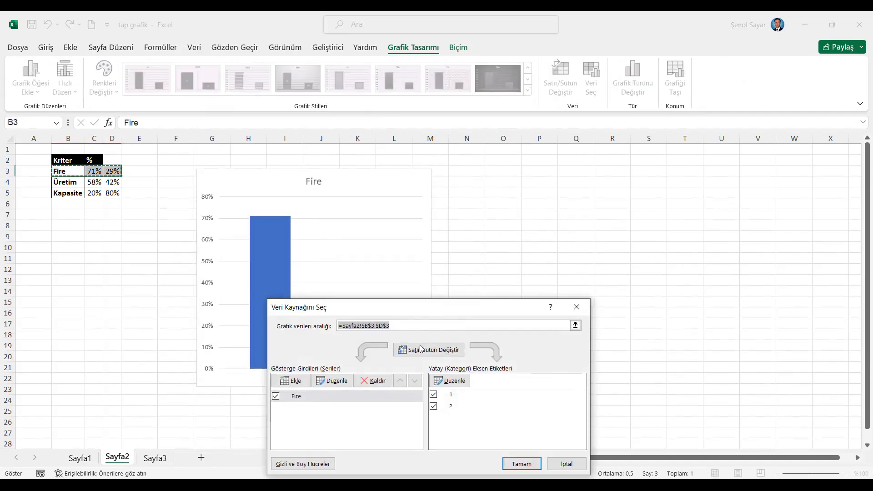
left_click(443, 354)
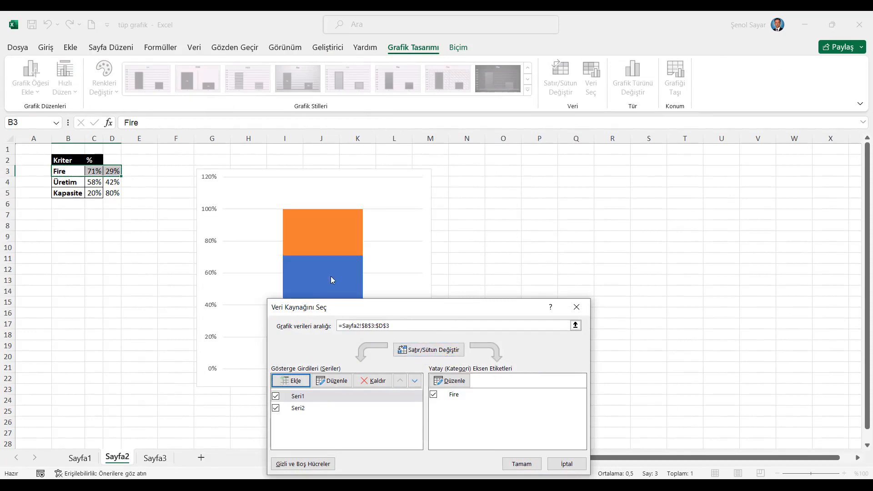
left_click(577, 307)
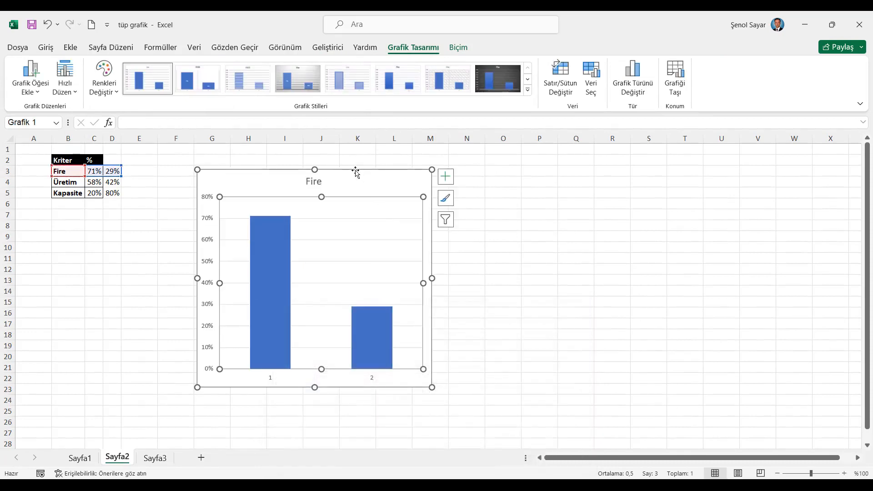
Switch the chart's rows and columns in its data source so the two Fire values stack in one column.
right_click(343, 276)
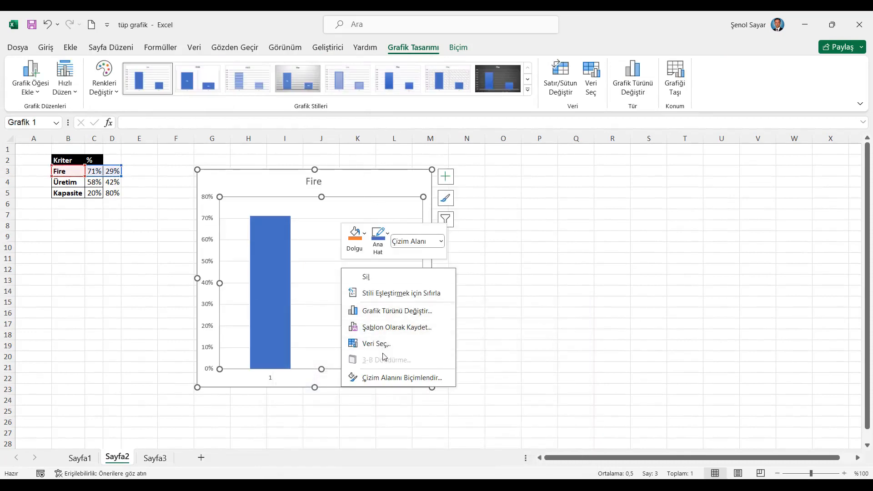
left_click(385, 343)
left_click(409, 350)
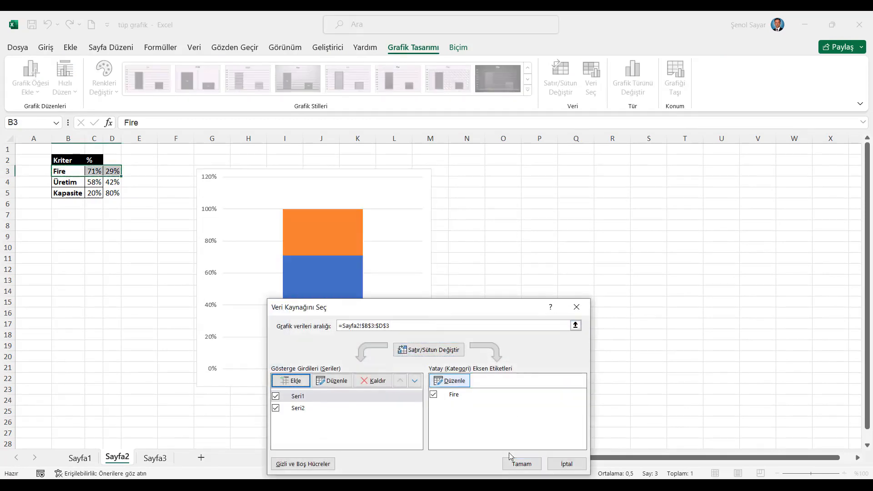
left_click(528, 465)
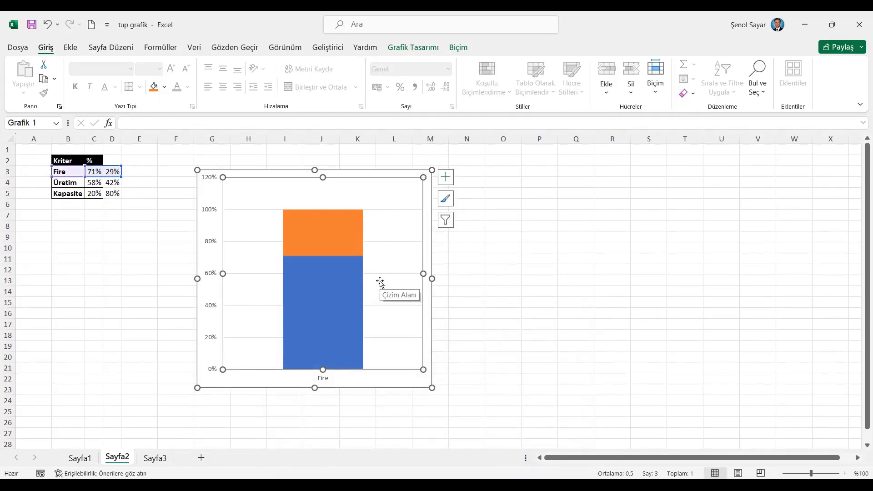
Narrow the Fire chart and move it beside the table, spanning about columns E to J, rows 5 to 24.
left_click_drag(431, 279, 362, 279)
left_click_drag(307, 179, 279, 197)
left_click_drag(333, 296, 325, 296)
left_click_drag(301, 188, 295, 188)
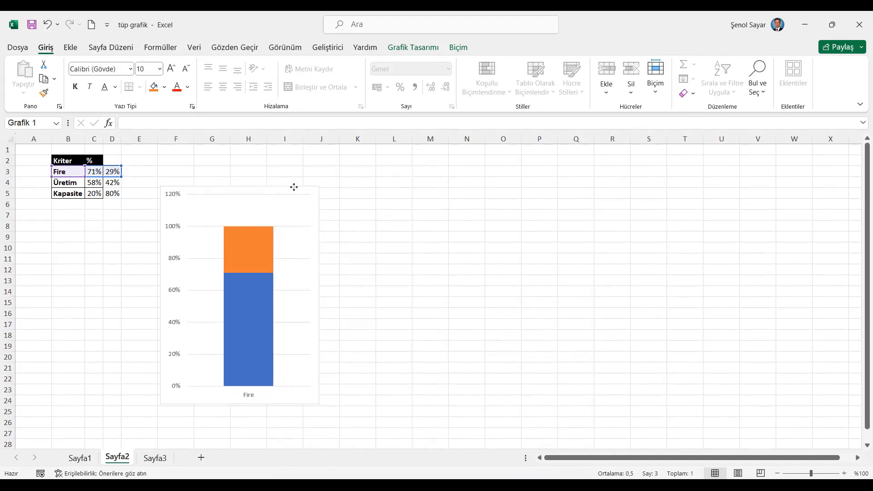
left_click(77, 161)
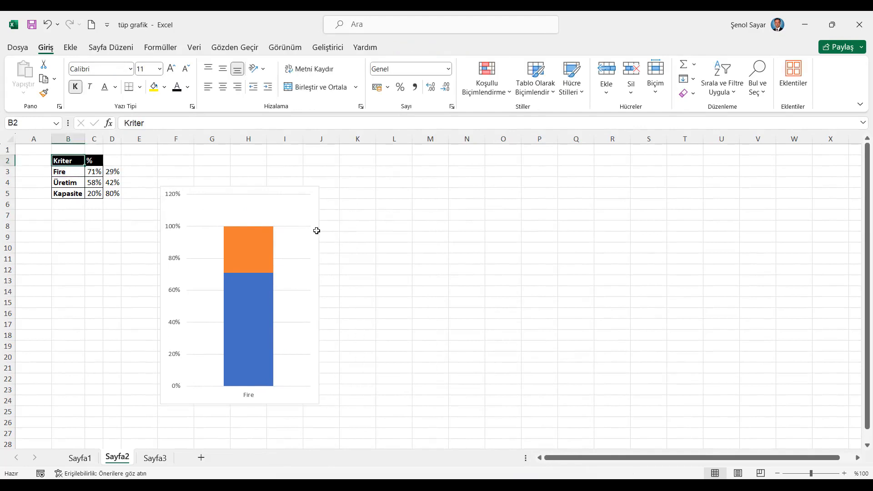
Fix the lower bound of the chart's vertical axis at 0.
left_click(174, 227)
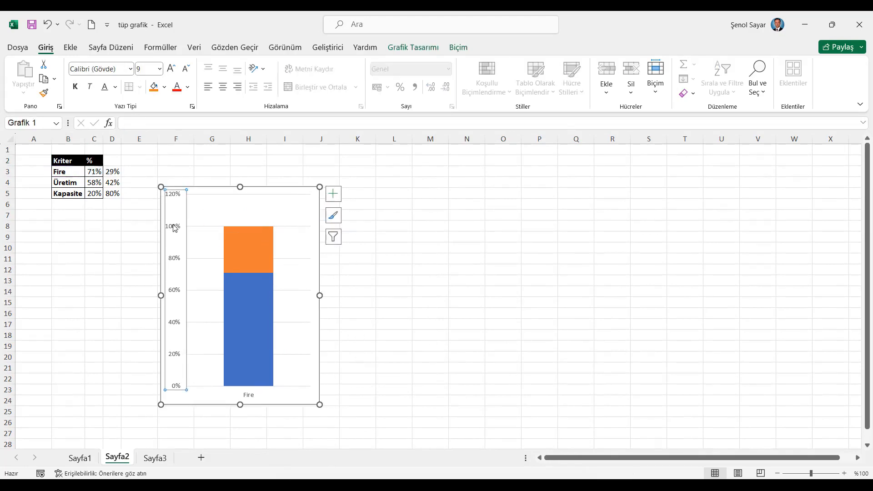
right_click(174, 228)
left_click(195, 367)
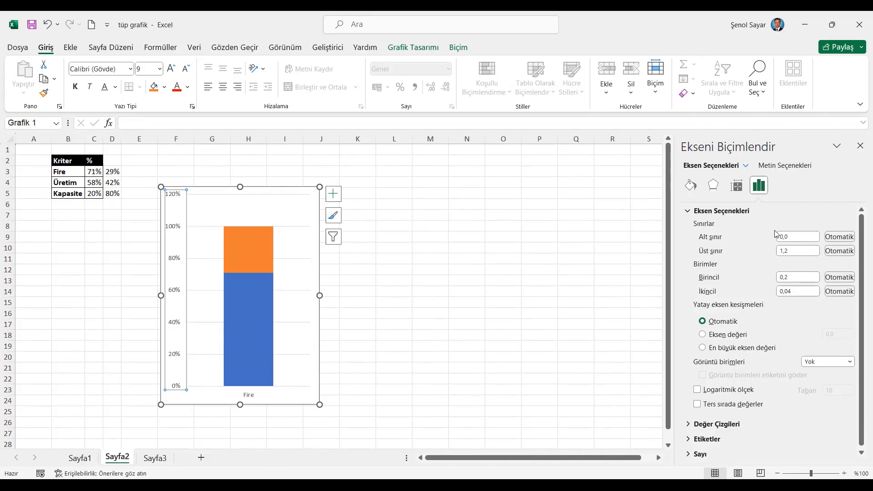
left_click_drag(799, 237, 766, 242)
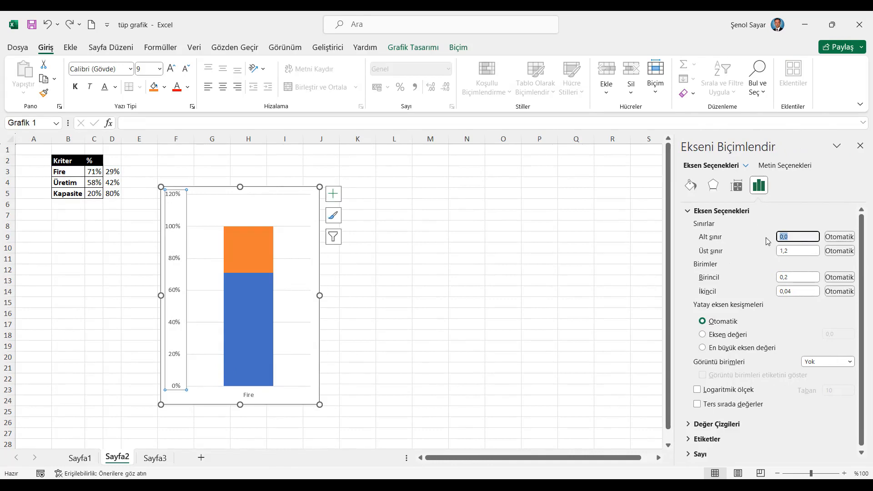
type("0")
key("Tab")
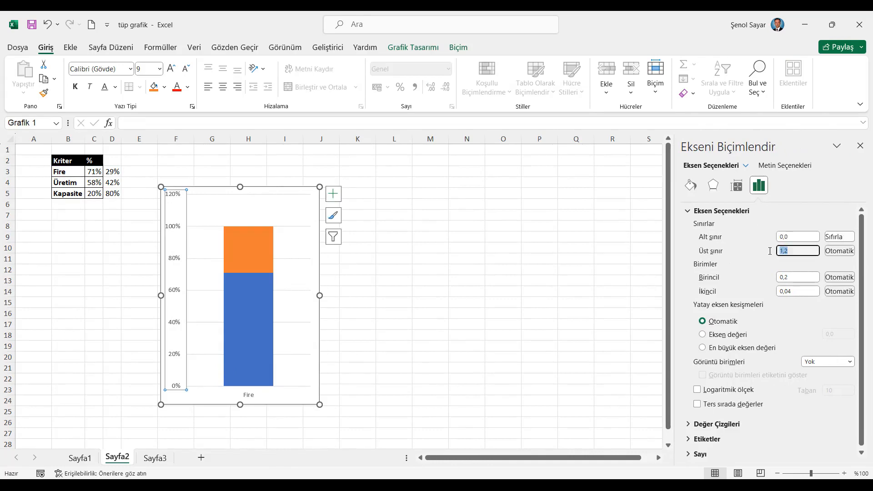
Fix the upper bound of the chart's vertical axis at 1 and close the axis formatting options.
type("1")
key("Return")
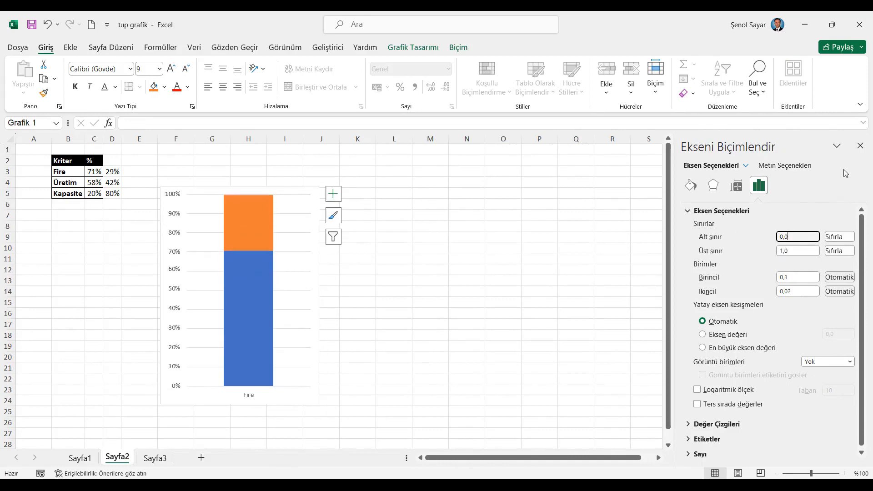
left_click(860, 146)
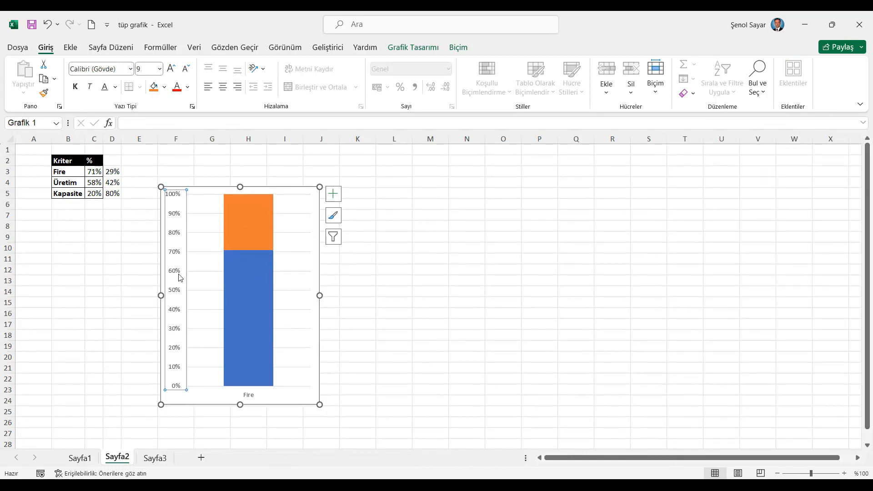
Delete the vertical axis and the horizontal gridlines from the Fire chart.
key("Delete")
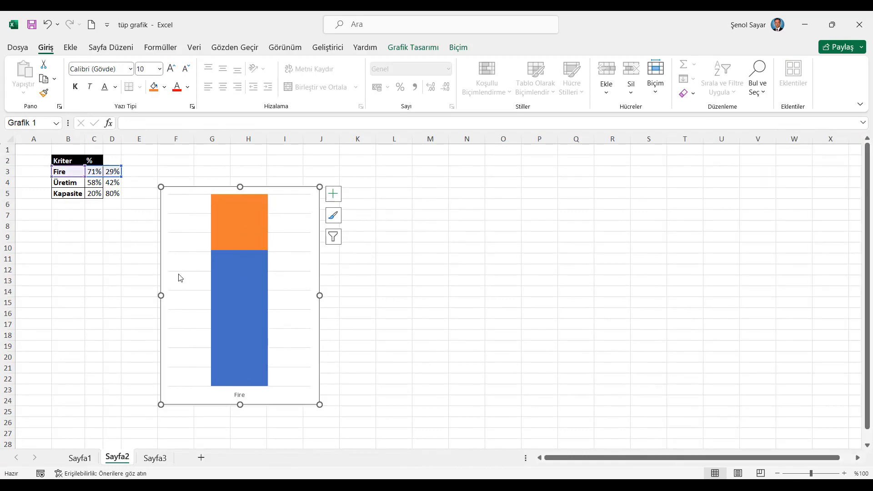
left_click(298, 291)
key("Delete")
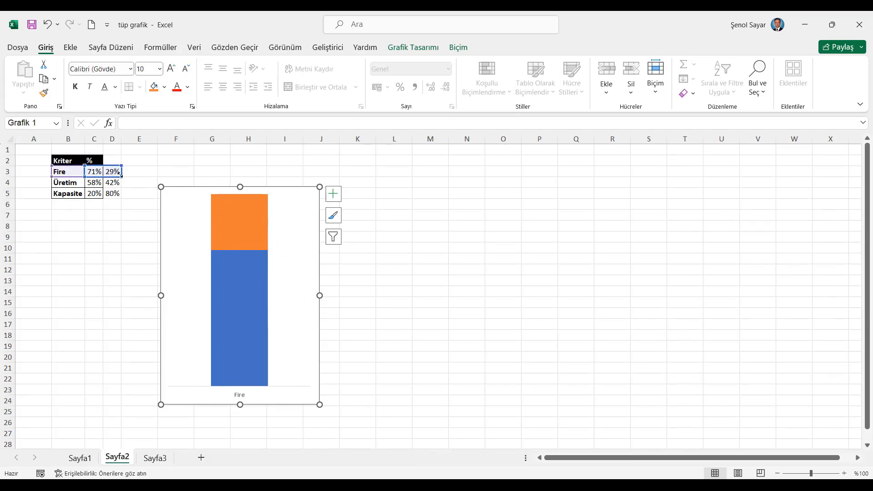
Remove the fill from the orange remainder series (Seri2) in the Fire chart.
left_click(237, 219)
right_click(237, 218)
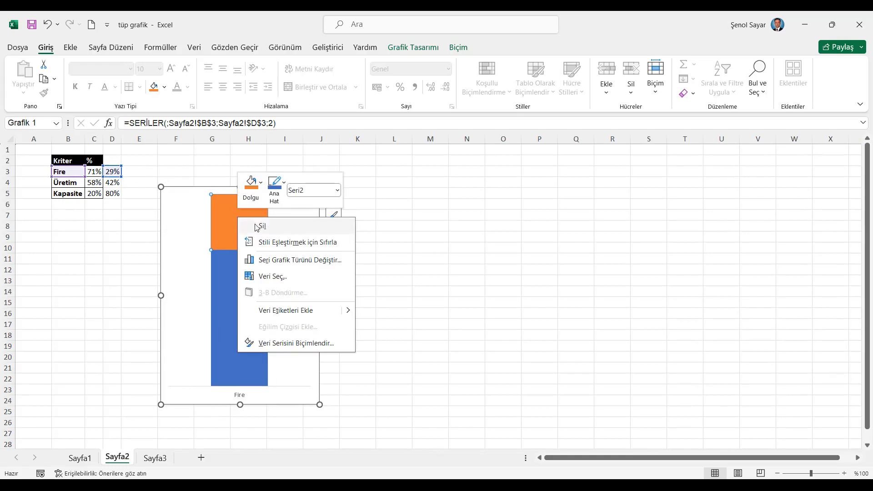
left_click(251, 184)
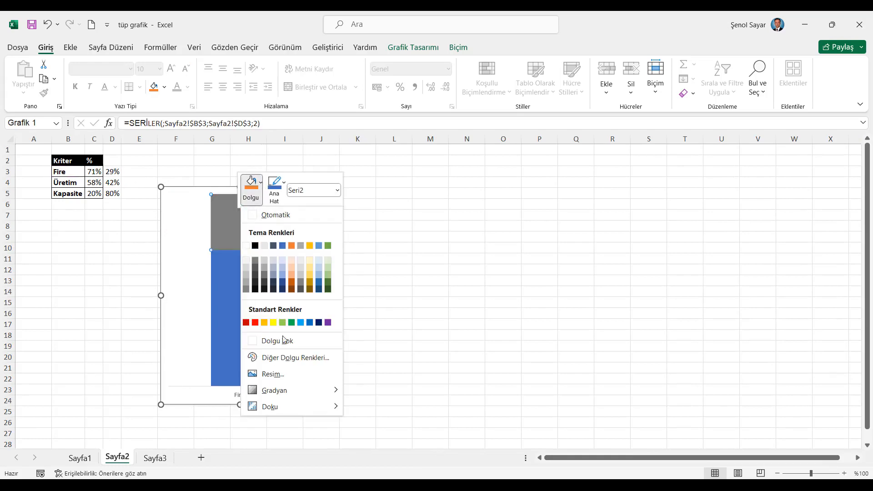
left_click(266, 341)
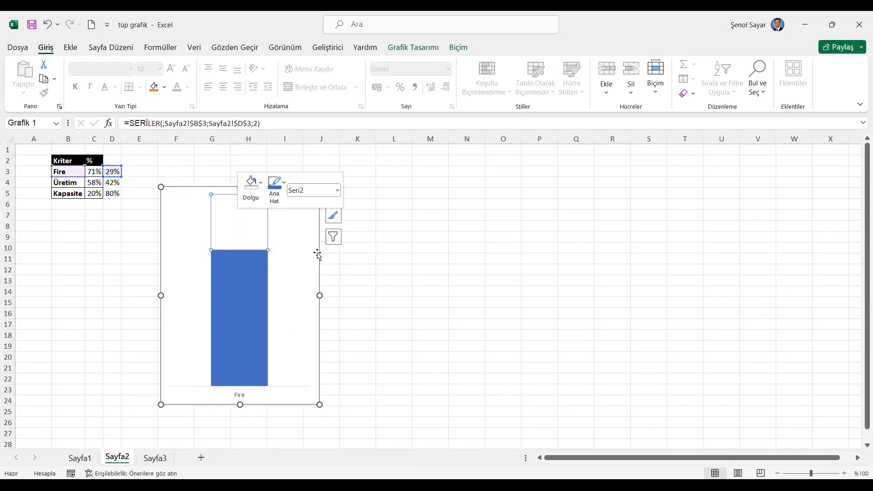
Remove the chart area's fill and outline, and narrow the Fire chart to about 5.63 cm.
left_click(318, 255)
left_click(458, 47)
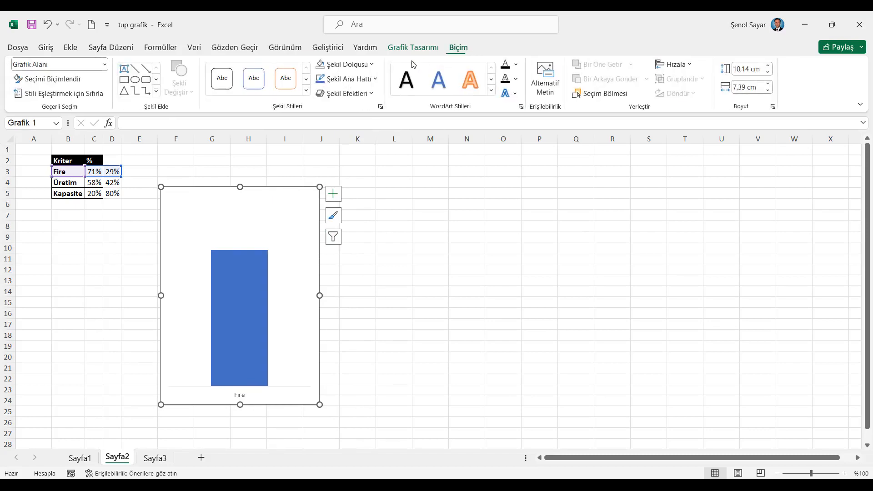
left_click(345, 64)
left_click(360, 204)
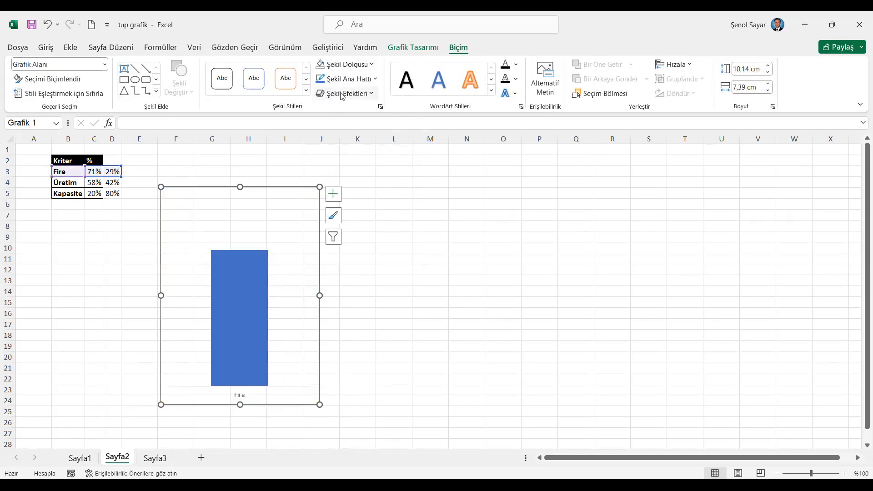
left_click(346, 78)
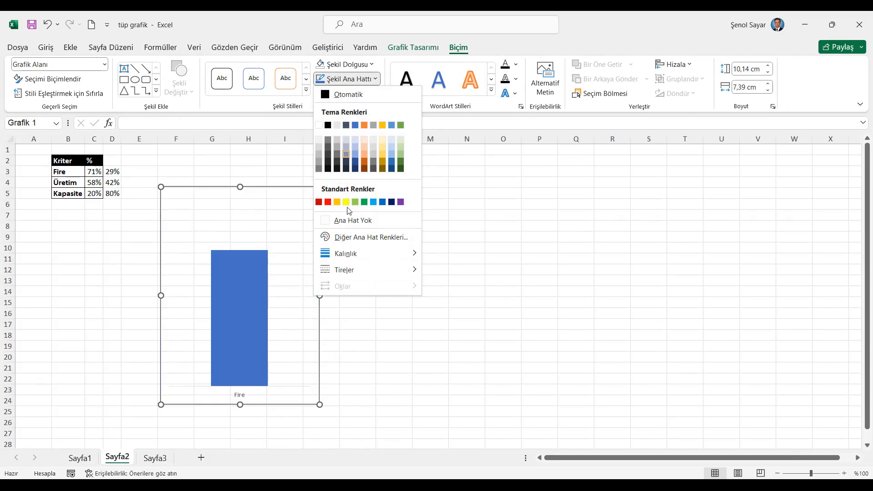
left_click(342, 220)
left_click_drag(321, 297, 281, 297)
Make the category axis label under the Fire column bold and enlarge its font by three increments.
left_click(222, 400)
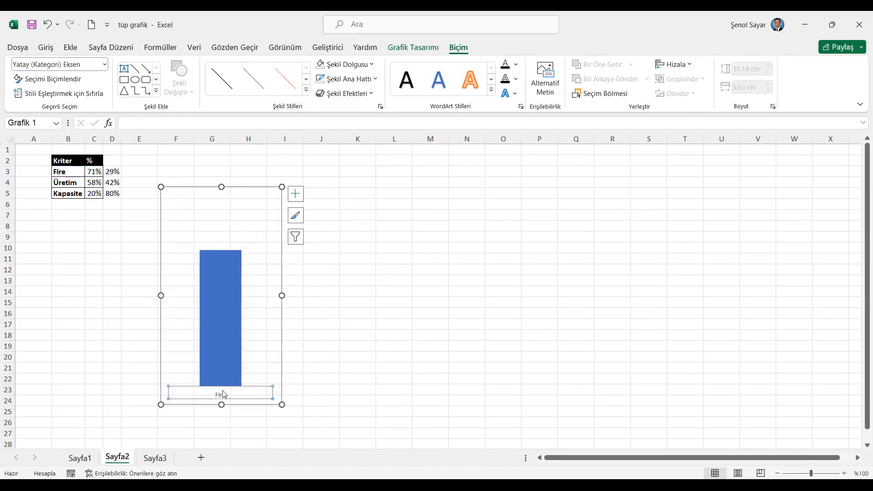
left_click(45, 47)
left_click(76, 86)
left_click(171, 68)
left_click(172, 68)
left_click(172, 68)
Using the finished tubes on Sayfa1 as reference, resize the Fire chart to about 12.7 by 6.37 cm, spanning about columns F to I, rows 2 to 27.
left_click_drag(282, 296, 266, 296)
left_click_drag(248, 189, 268, 177)
left_click_drag(286, 285, 303, 257)
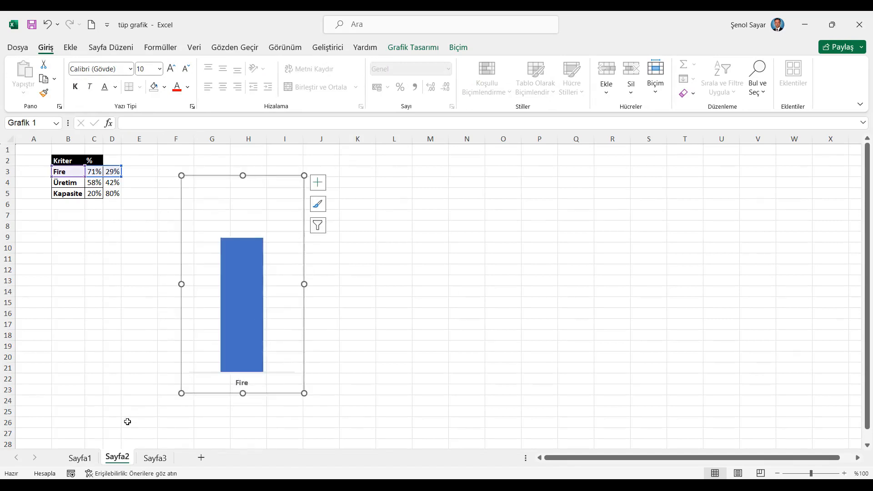
left_click(80, 458)
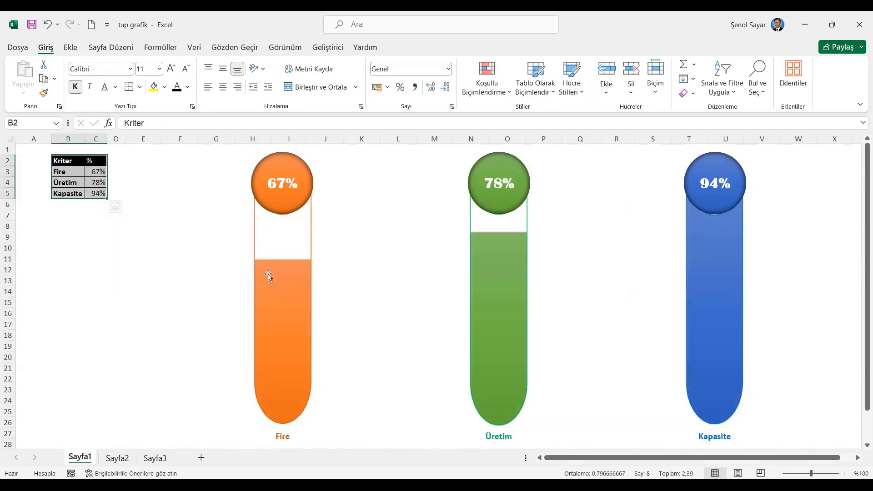
left_click(117, 458)
left_click_drag(306, 285, 319, 284)
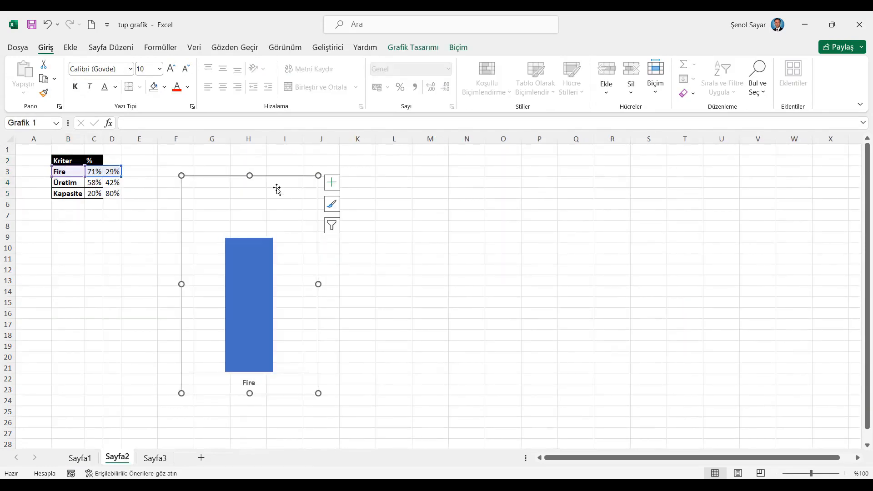
left_click_drag(270, 175, 255, 162)
left_click_drag(234, 377, 237, 431)
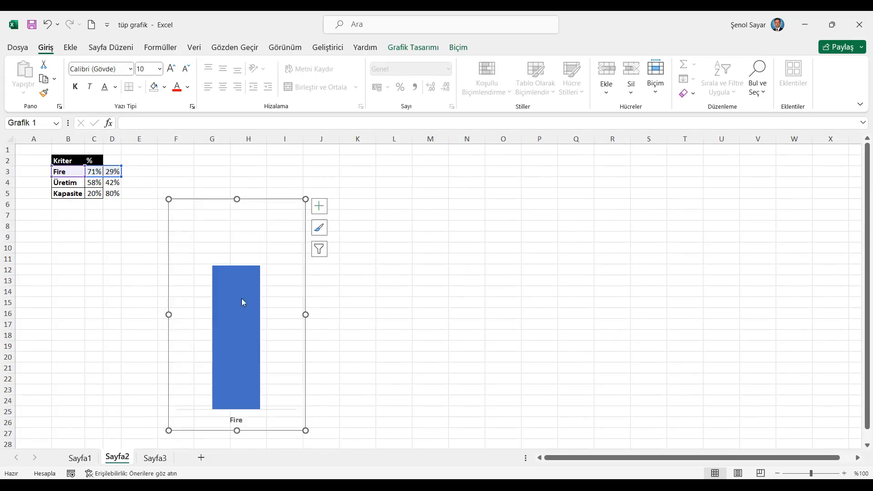
left_click_drag(235, 195, 240, 160)
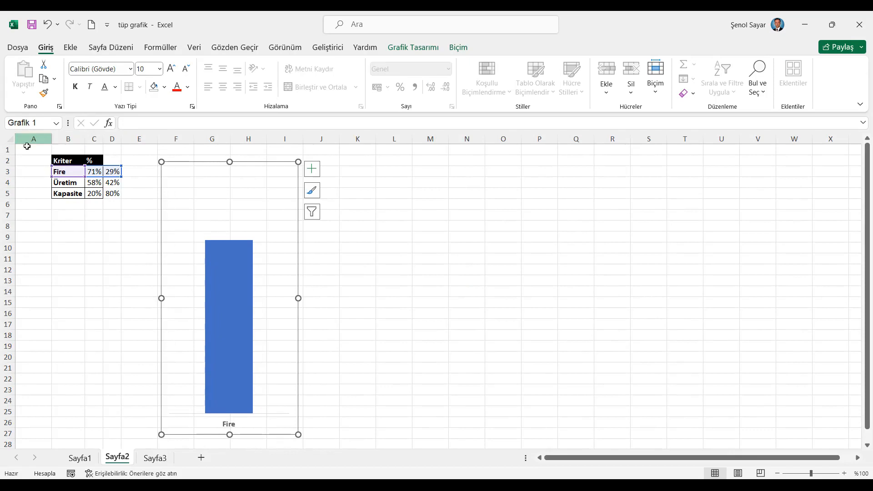
Hide the worksheet gridlines on Sayfa2.
left_click(26, 150)
left_click(283, 47)
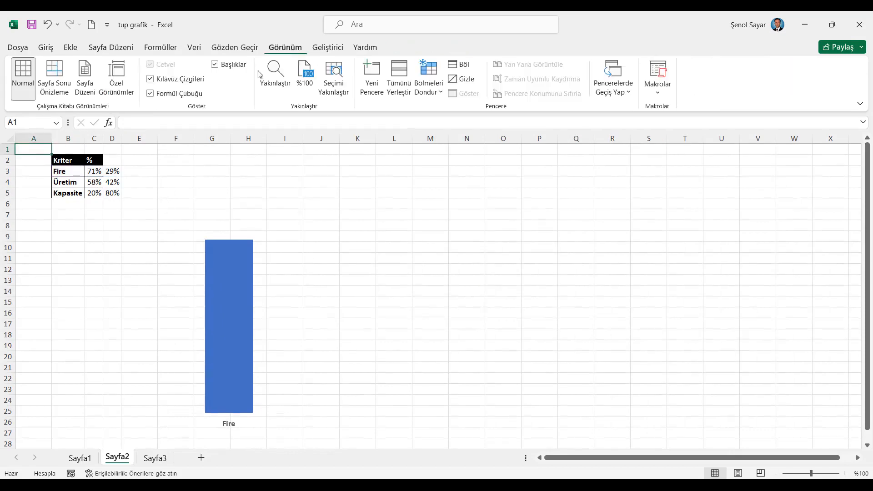
left_click(173, 84)
left_click(45, 48)
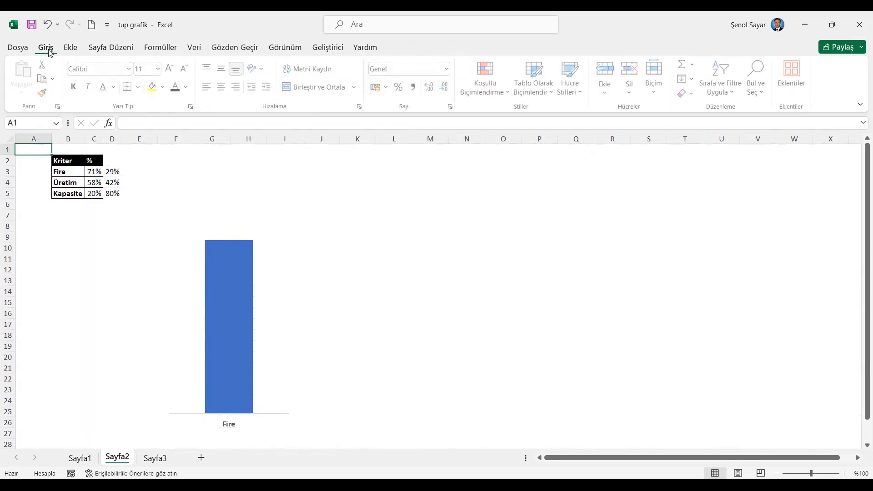
Copy the Fire chart and paste one copy at cell L2 and another at cell R3.
left_click(204, 225)
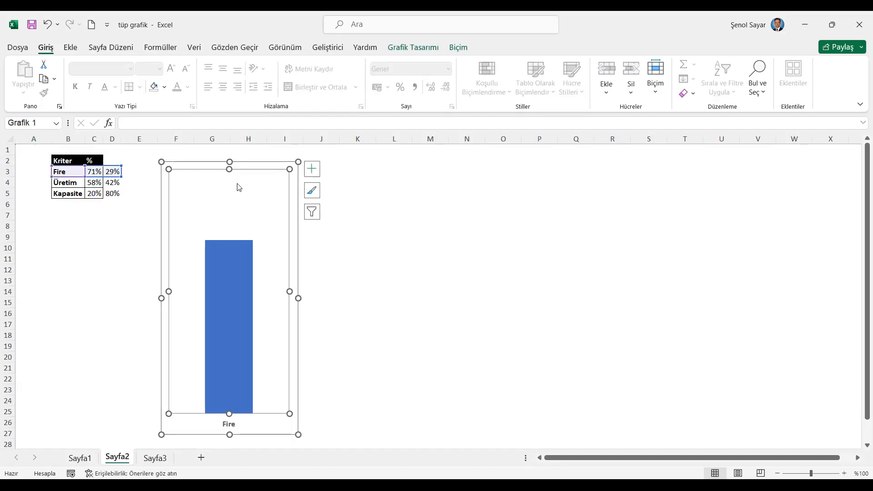
left_click(244, 164)
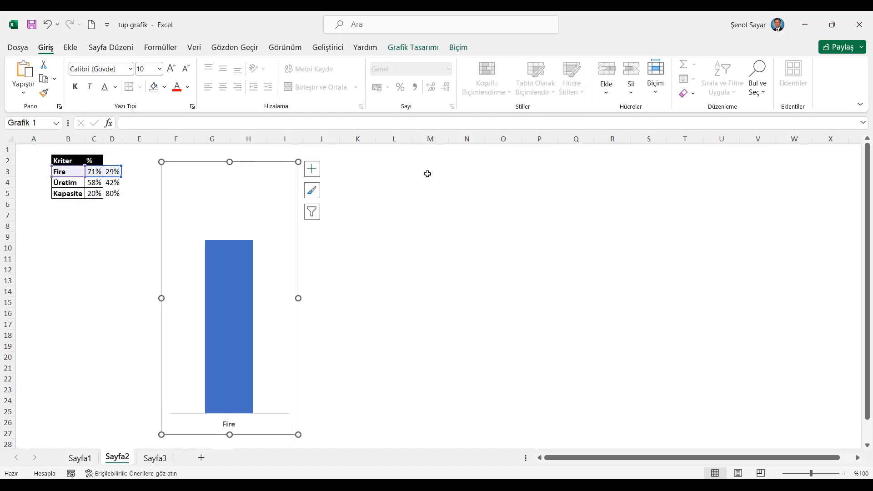
left_click(406, 163)
key("ctrl+v")
left_click(621, 171)
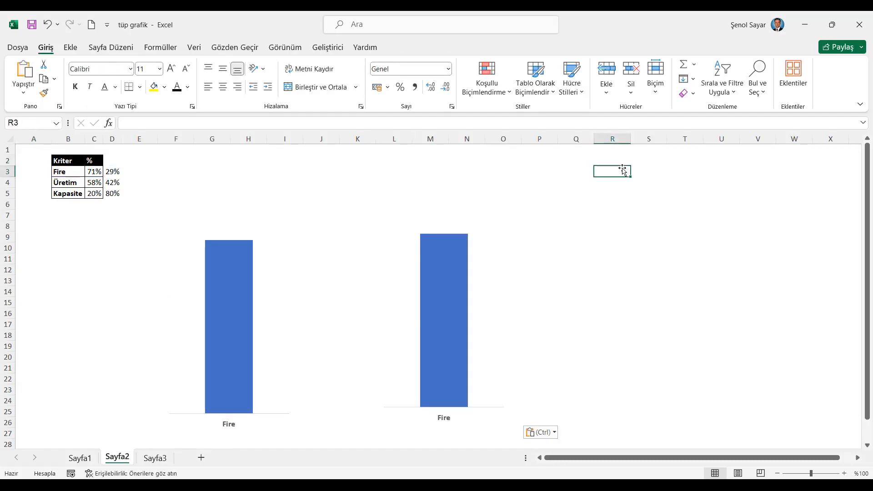
key("ctrl+v")
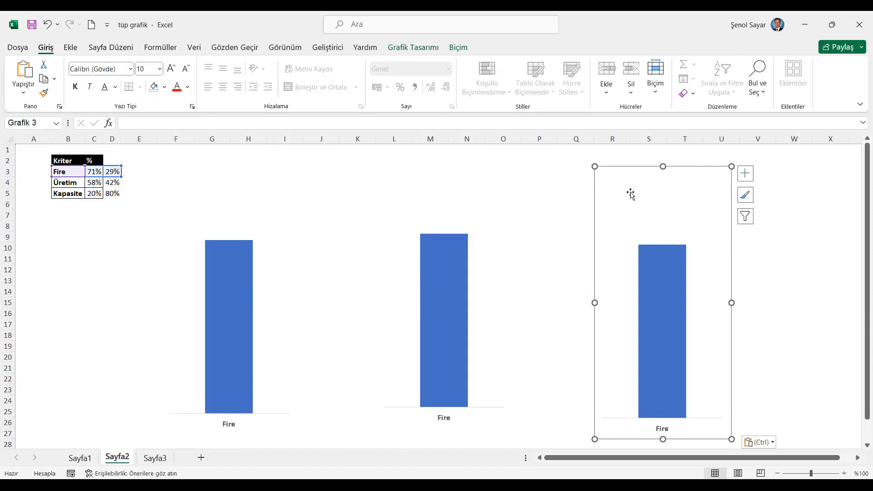
Align the tops of all three charts and move them together slightly right and down.
left_click(284, 241)
left_click(501, 229, "ctrl")
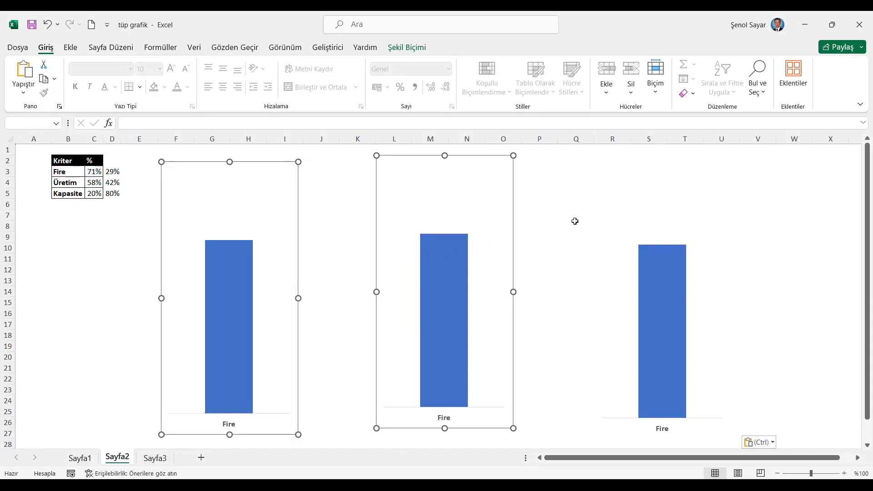
left_click(626, 227, "ctrl")
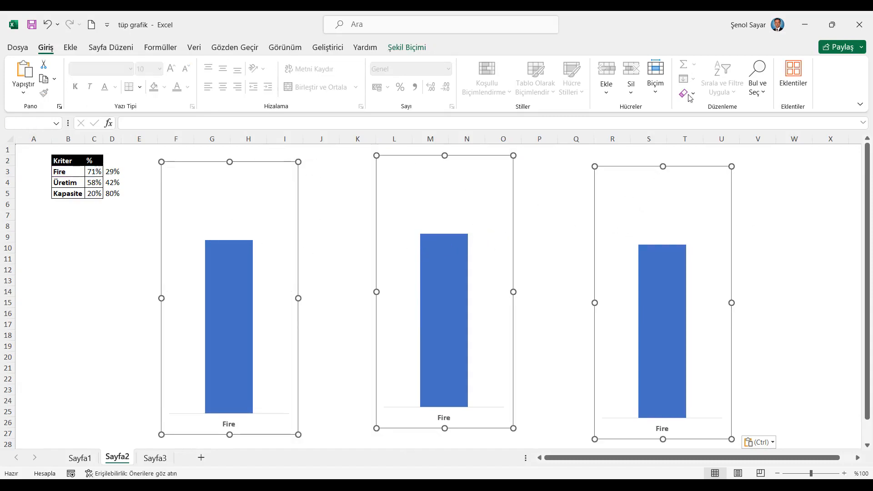
left_click(411, 48)
left_click(681, 64)
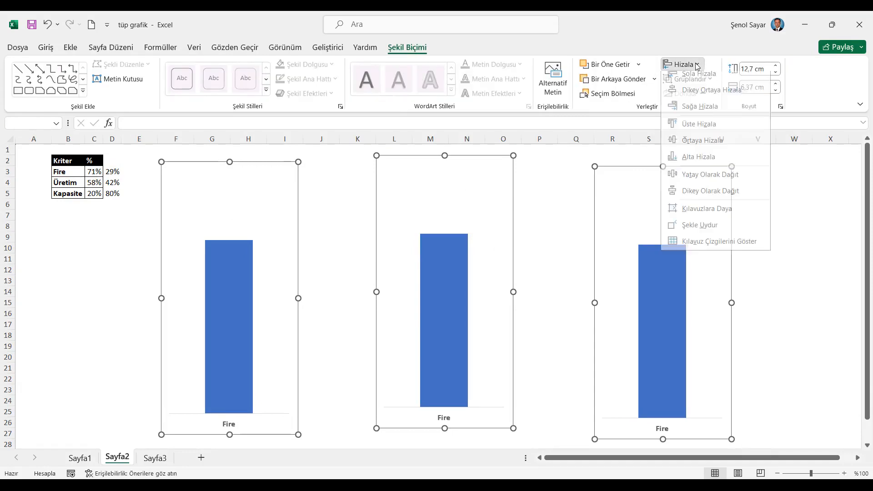
left_click(699, 131)
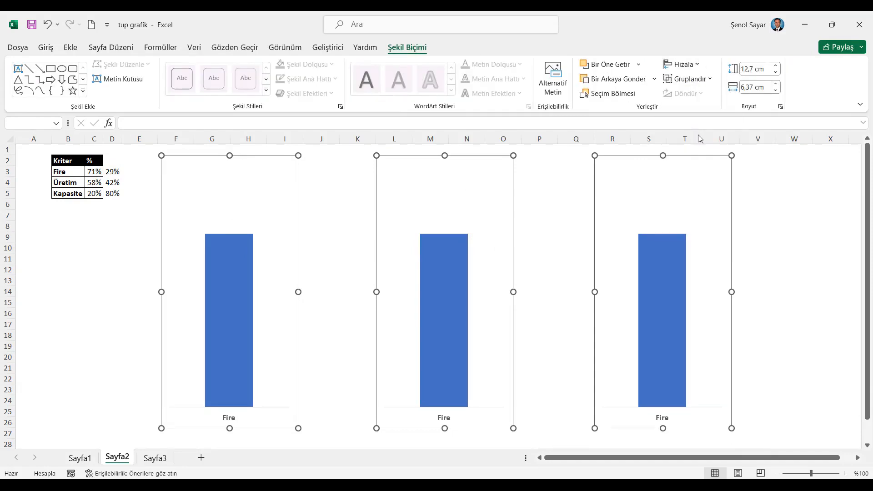
left_click_drag(303, 211, 320, 216)
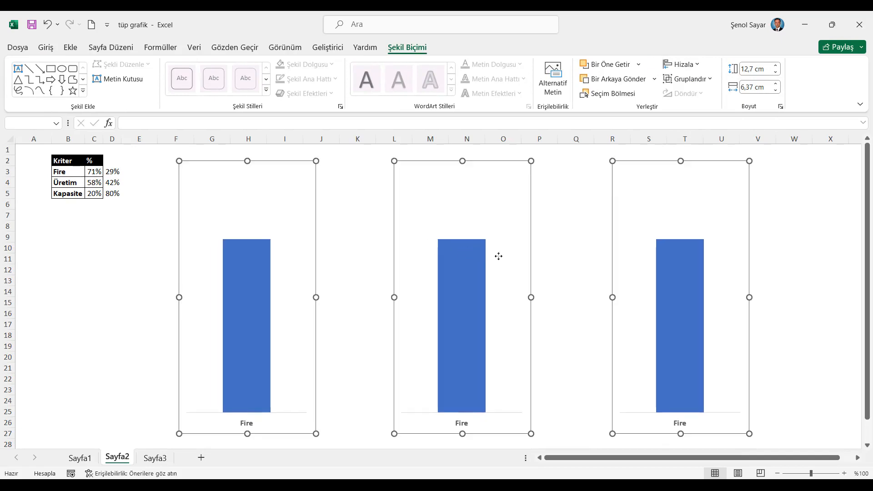
Shift the middle chart's source range down one row to the Üretim data in B4:D4.
left_click(581, 246)
left_click(476, 260)
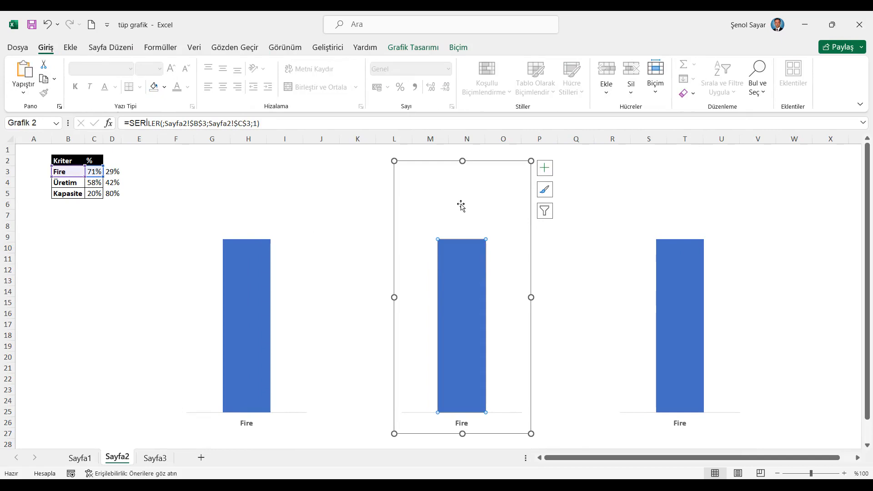
left_click(573, 234)
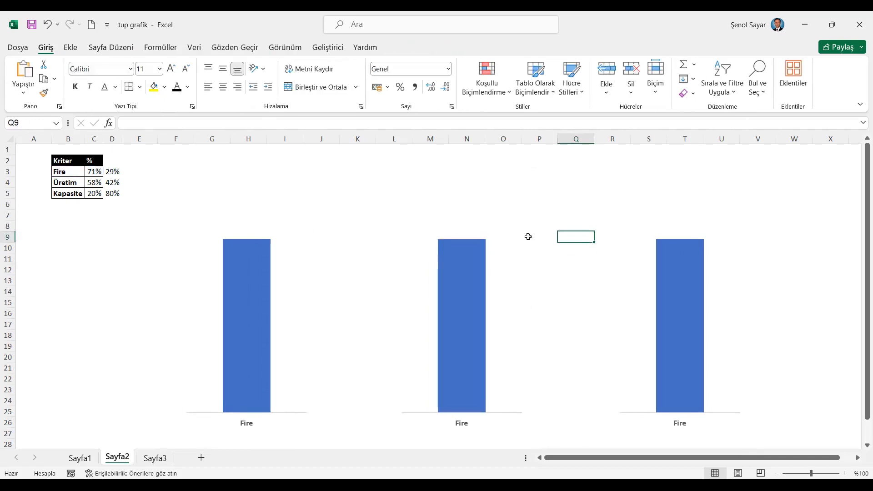
left_click(518, 213)
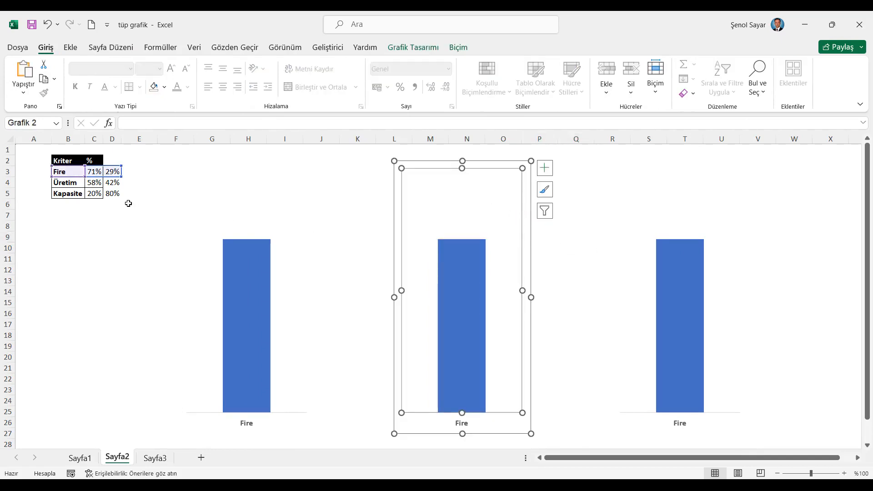
left_click_drag(115, 181, 115, 192)
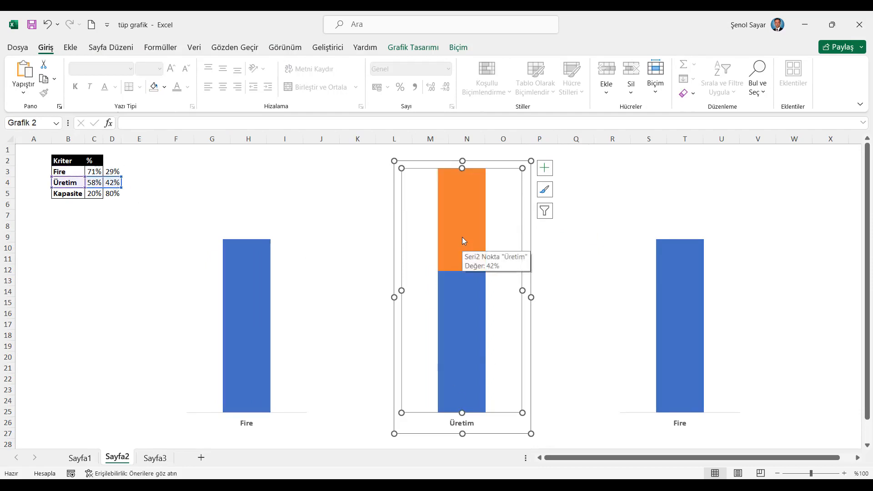
Remove the fill from the orange remainder series in the Üretim chart and deselect the chart.
left_click(465, 235)
right_click(465, 231)
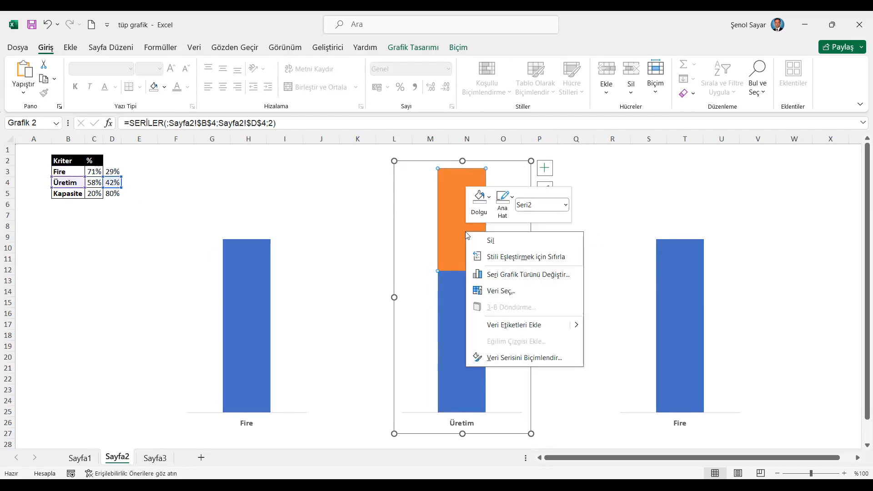
left_click(479, 200)
left_click(513, 356)
left_click(598, 305)
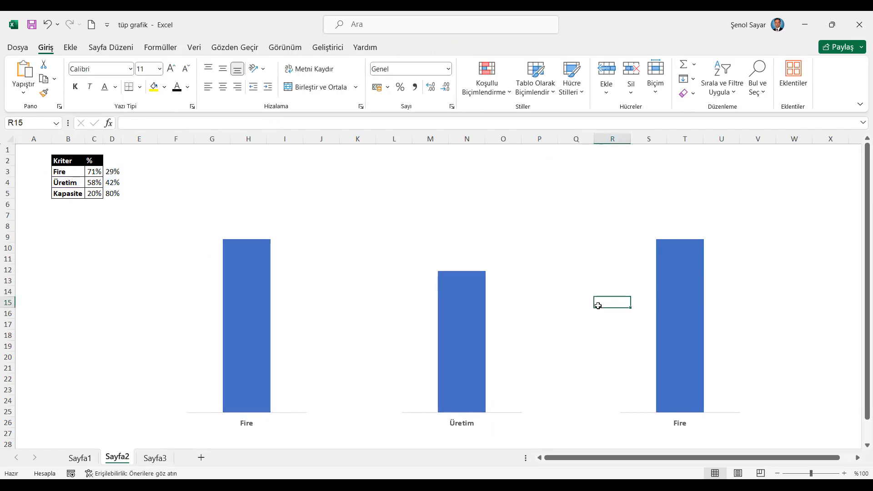
Shift the third chart's source range down two rows to the Kapasite data in B5:D5 and deselect the chart.
left_click(679, 295)
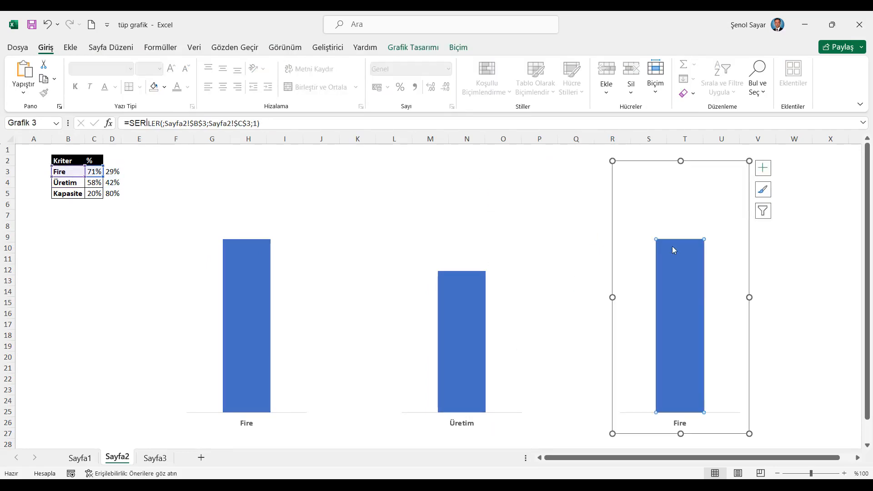
left_click(854, 264)
left_click(742, 263)
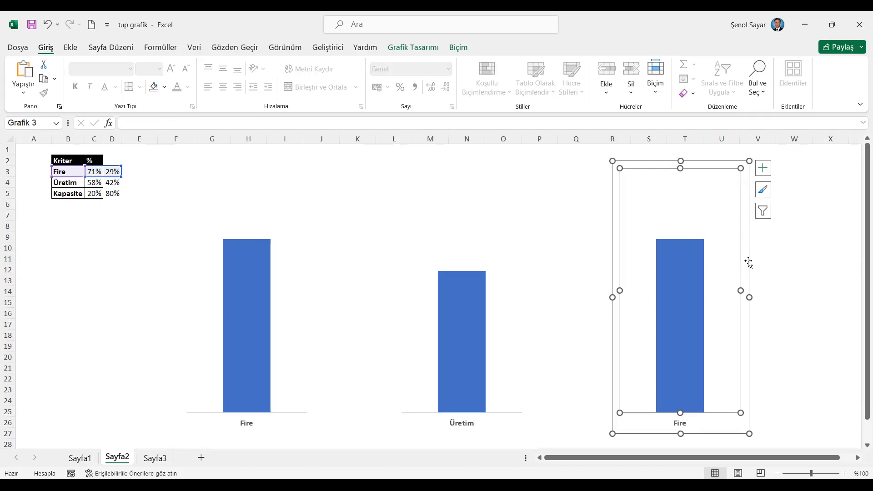
left_click_drag(112, 187, 112, 196)
left_click(774, 238)
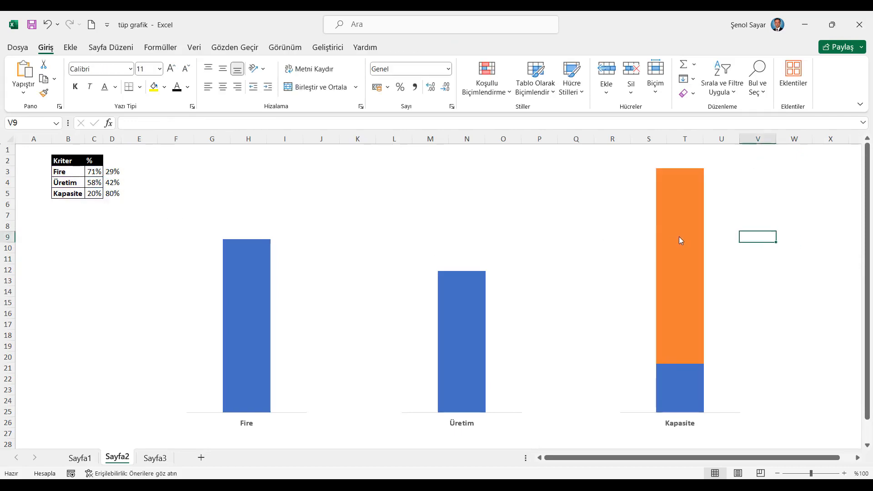
Remove the fill from the orange remainder series in the Kapasite chart and deselect the chart.
left_click(683, 231)
right_click(683, 231)
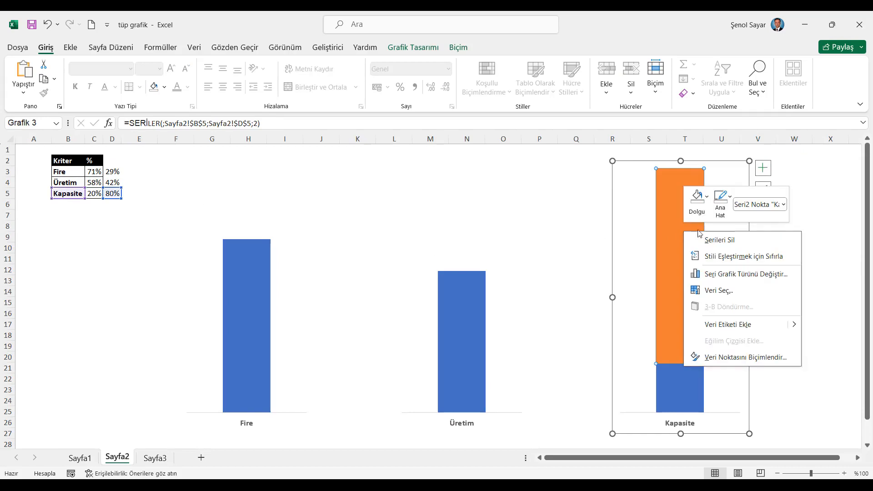
left_click(701, 200)
left_click(723, 356)
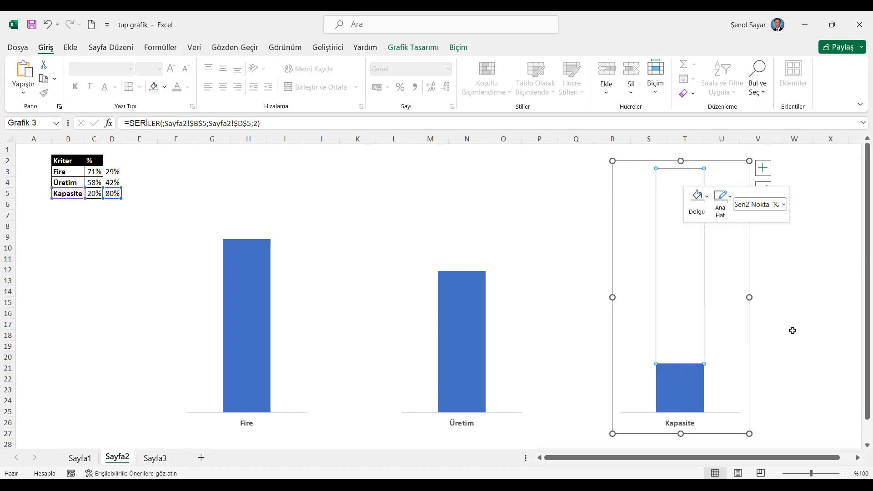
left_click(793, 333)
Apply the green gradient theme style with shadow to the Fire column.
left_click(262, 301)
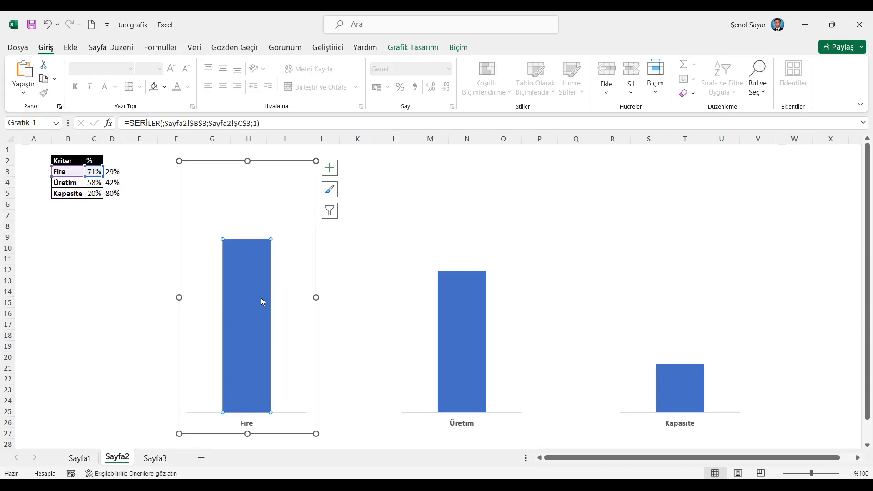
left_click(457, 47)
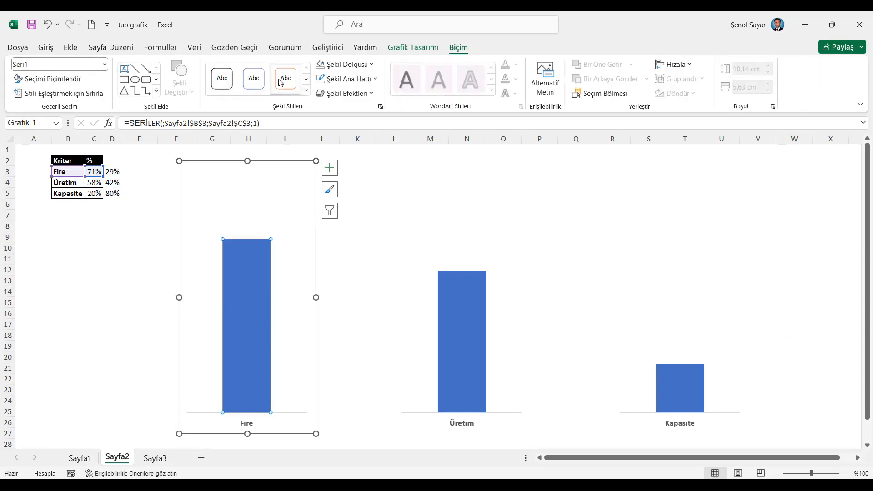
left_click(309, 94)
left_click(414, 272)
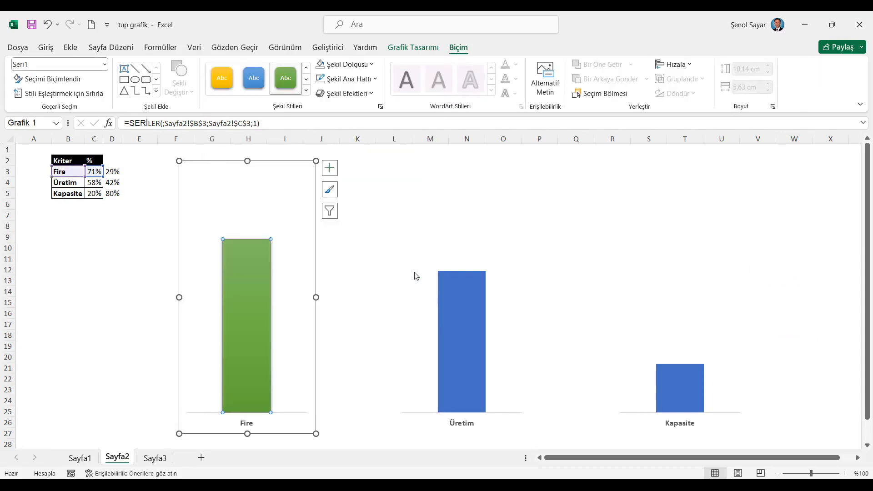
Apply the matching orange gradient theme style with shadow to the Üretim column.
left_click(470, 294)
left_click(307, 91)
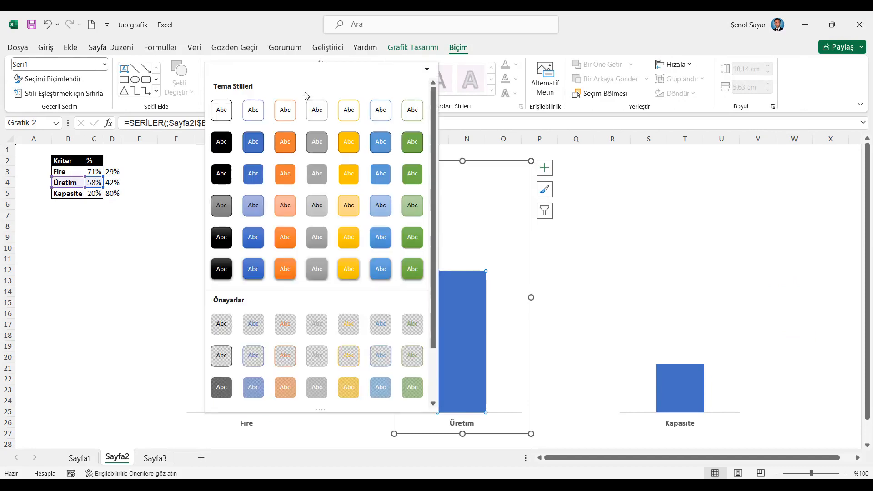
left_click(287, 273)
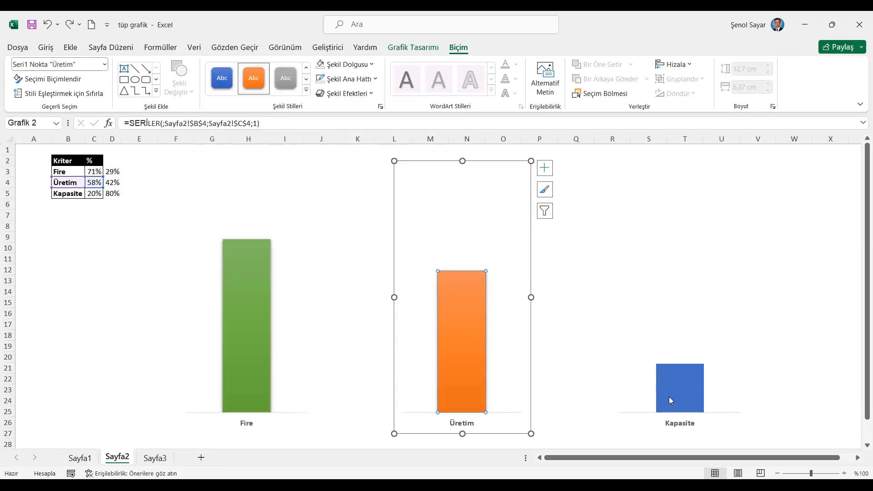
Apply the matching gold gradient theme style with shadow to the Kapasite column and deselect the chart.
left_click(669, 396)
left_click(307, 91)
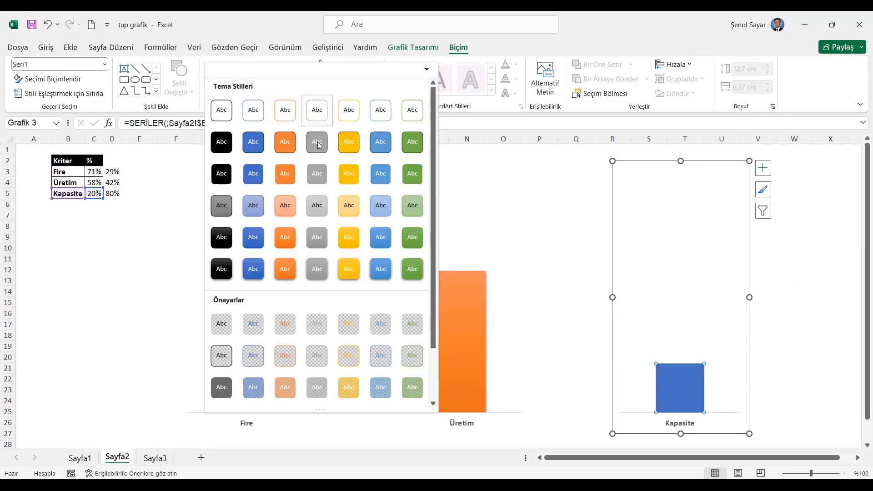
left_click(349, 272)
left_click(790, 309)
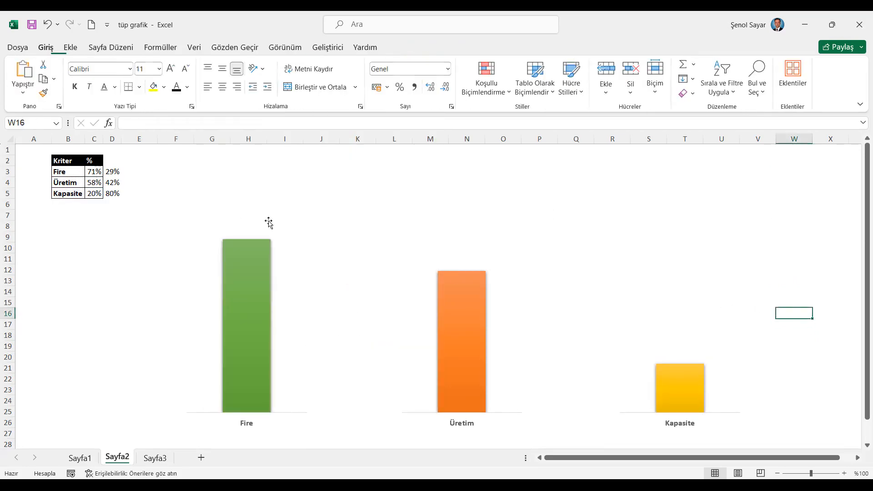
Switch to PowerPoint and delete the title and subtitle placeholders from the blank slide.
left_click(70, 162)
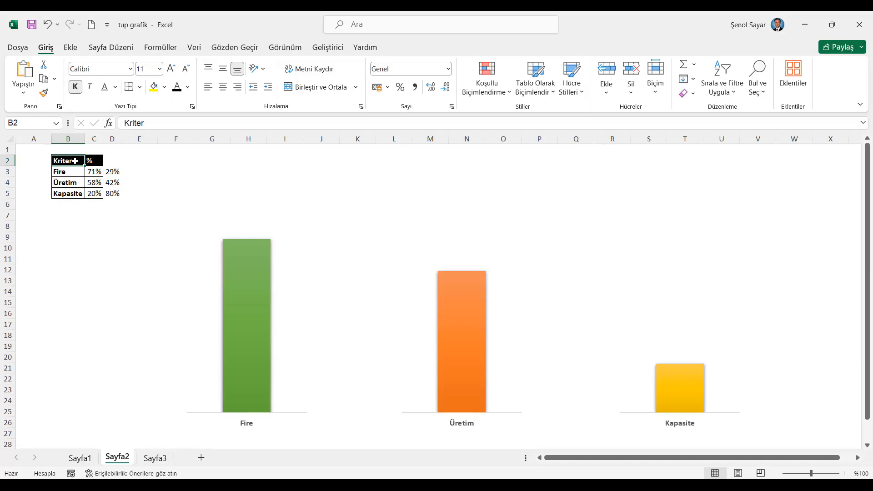
key("alt+Tab")
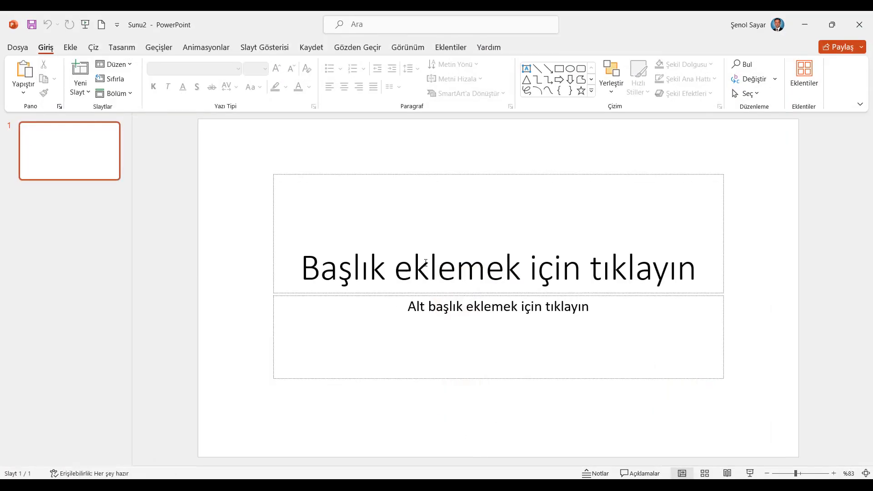
left_click(356, 175)
key("Delete")
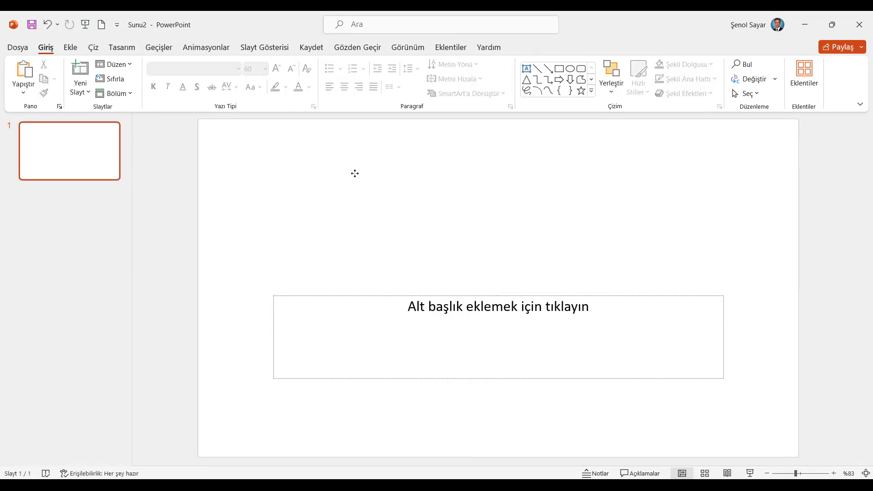
left_click(381, 296)
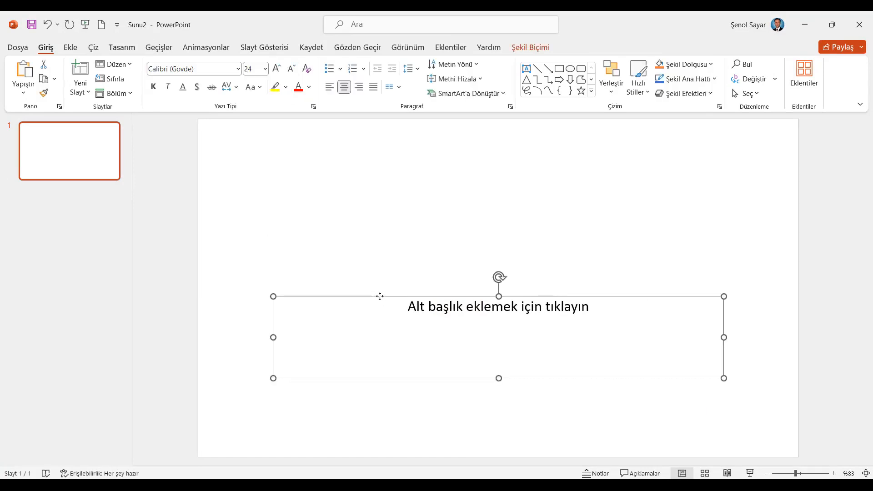
key("Delete")
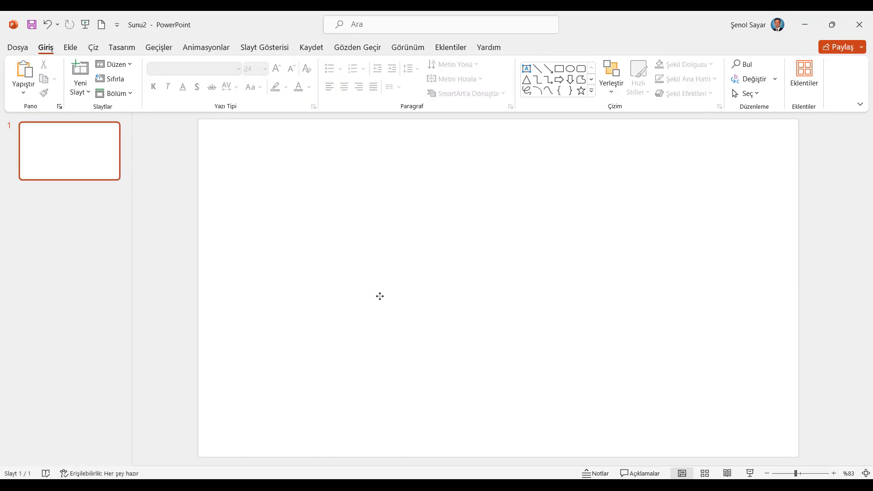
Draw an upright rectangle about 10.8 cm high and 5.4 cm wide on the slide's left half and shift it slightly right and down.
left_click(70, 47)
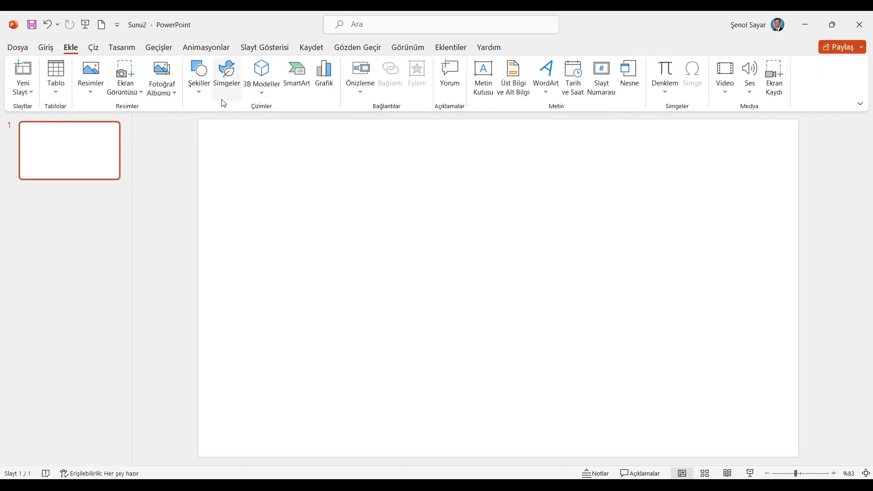
left_click(197, 91)
left_click(226, 125)
left_click_drag(302, 175, 398, 367)
left_click_drag(396, 302, 423, 318)
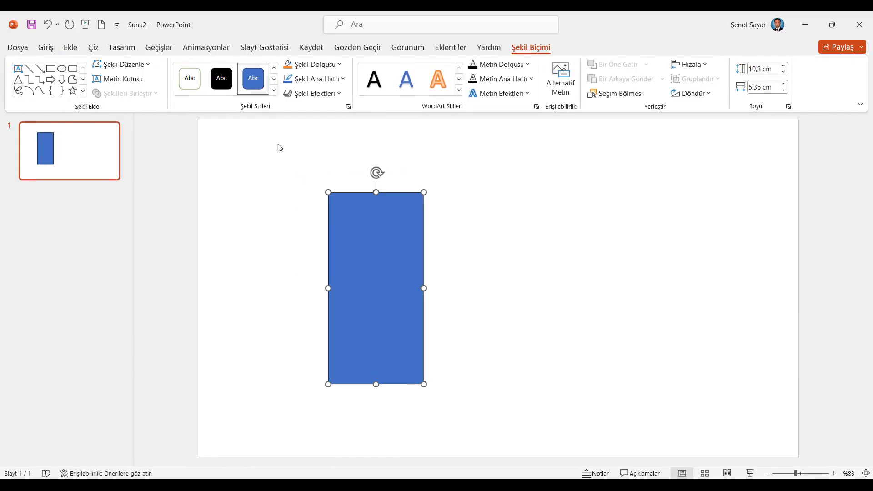
Draw a flowchart Stored Data shape about 11 cm long and 2.7 cm thick to the right of the rectangle.
left_click(71, 47)
left_click(206, 93)
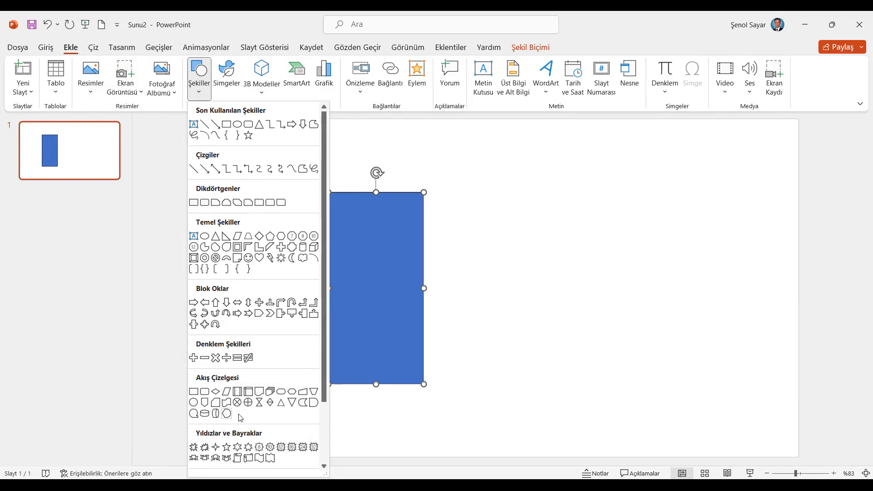
left_click(303, 403)
left_click_drag(500, 270, 673, 302)
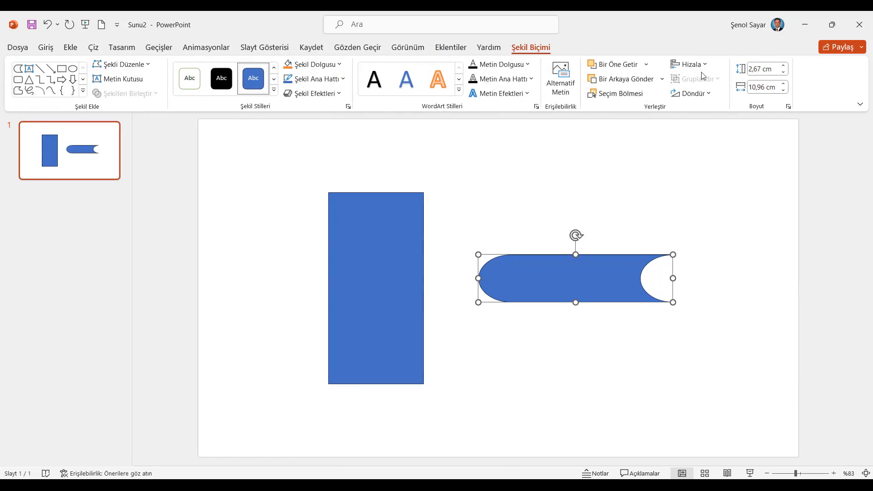
Rotate the Stored Data shape 90° left into an upright tube, shorten it to about 10.4 cm and nudge it left.
left_click(707, 94)
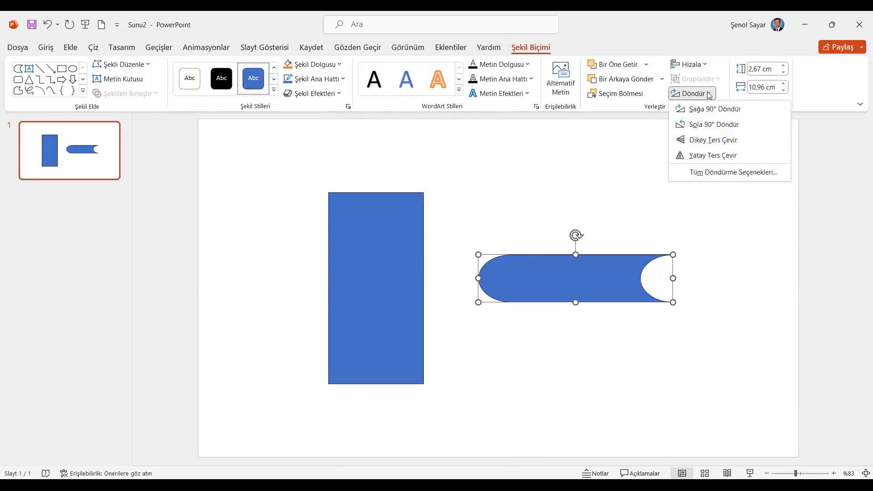
left_click(700, 127)
left_click_drag(576, 229, 577, 238)
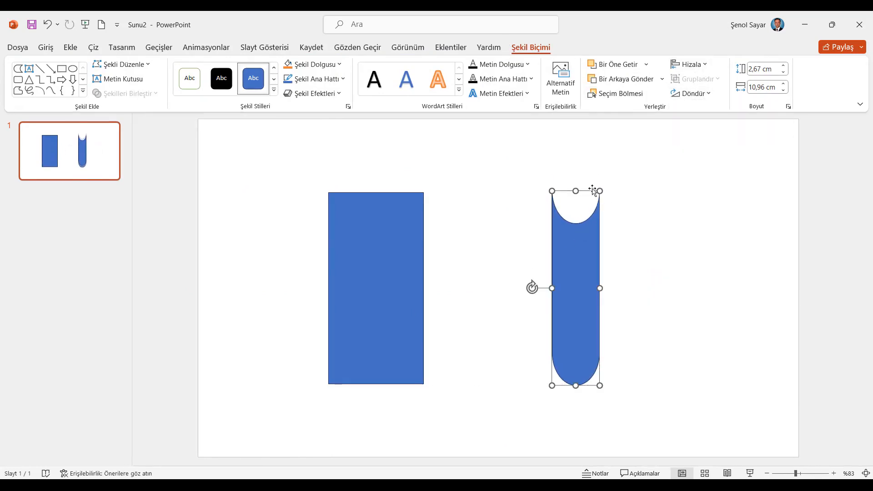
left_click_drag(576, 191, 576, 200)
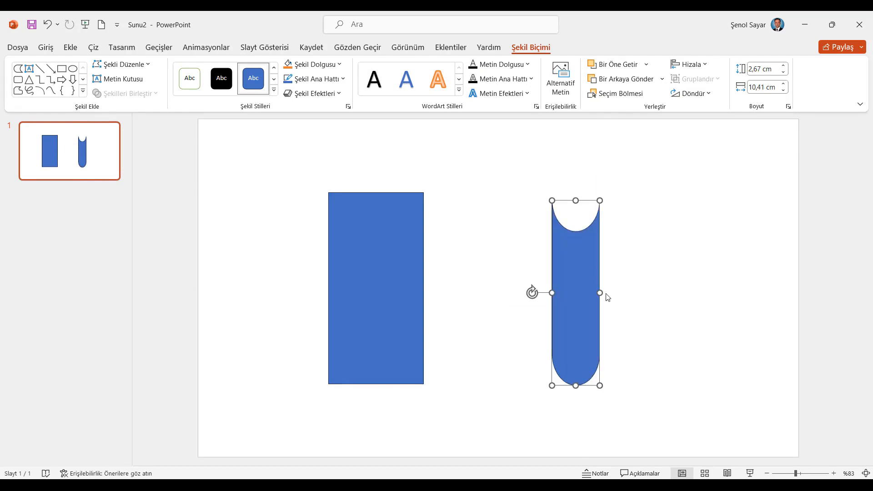
left_click_drag(600, 293, 574, 283)
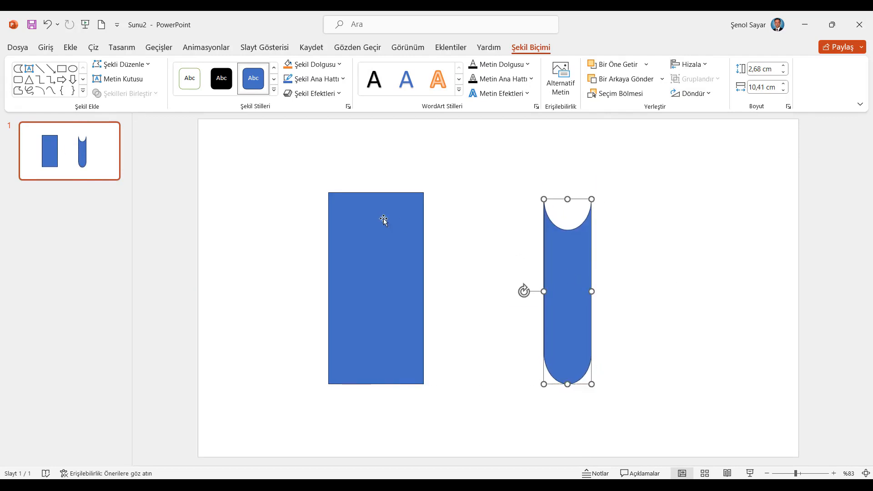
Enlarge the rectangle to about 12.55 cm high and 7.47 cm wide so it can frame the tube.
left_click(384, 196)
left_click_drag(377, 192, 376, 176)
mouse_move(424, 288)
left_mouse_down()
mouse_move(461, 280)
mouse_move(432, 282)
left_mouse_up()
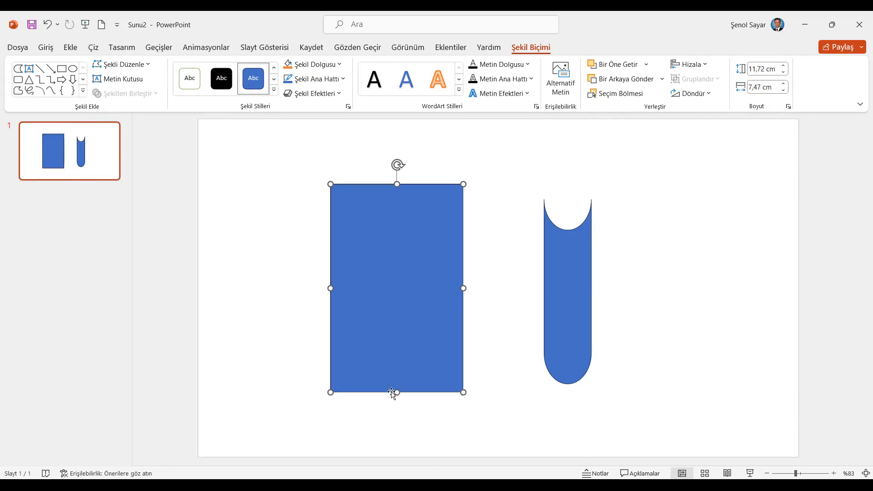
left_click_drag(396, 393, 398, 407)
Center the tube shape over the rectangle and merge both shapes with Combine to cut out a tube-shaped opening.
left_click(571, 286)
left_click_drag(571, 286, 401, 285)
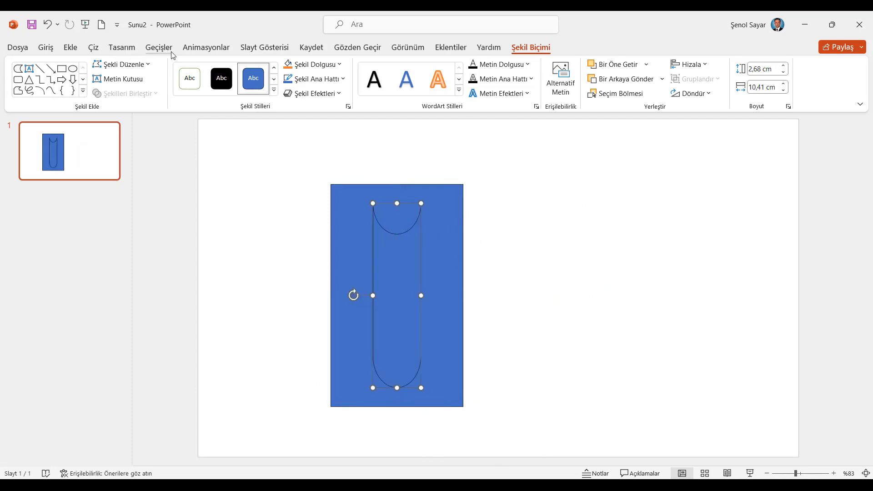
left_click(458, 216, "shift")
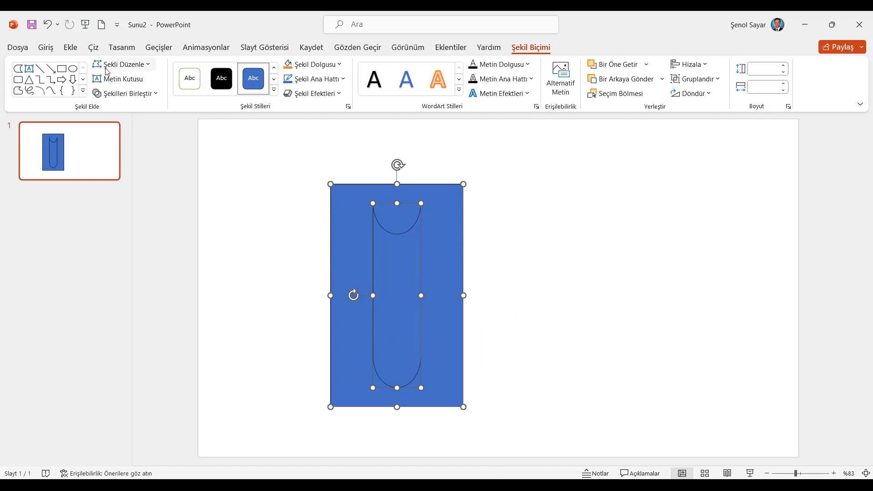
left_click(151, 94)
left_click(136, 125)
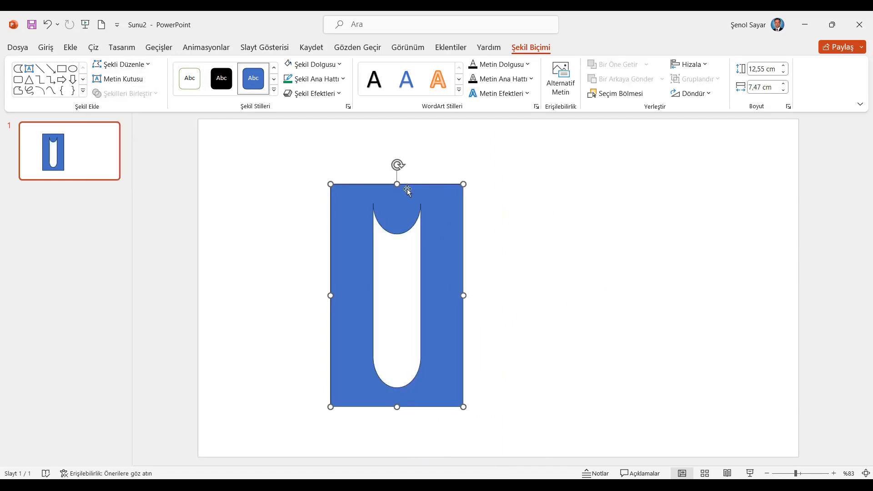
Give the merged frame a white fill and a green outline.
left_click(313, 64)
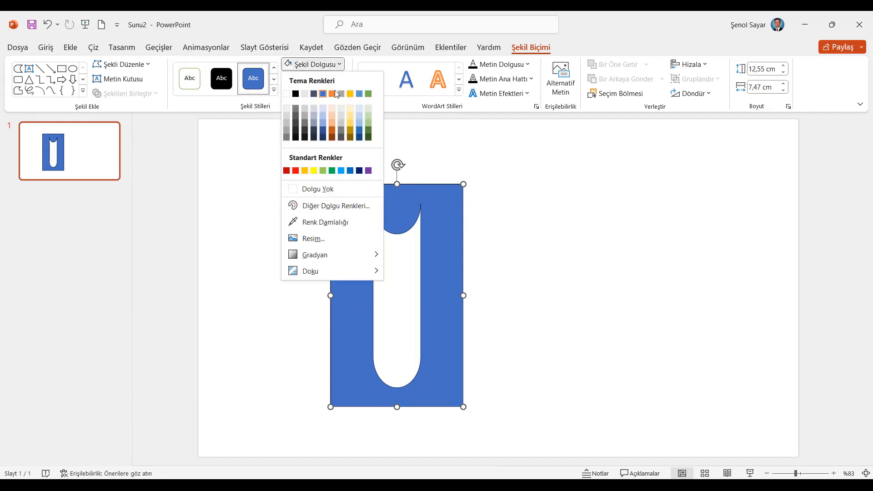
left_click(287, 108)
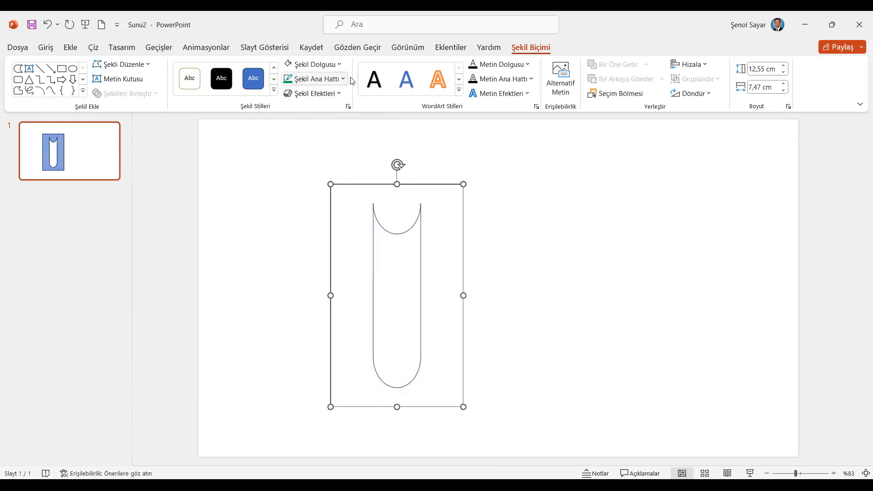
left_click(342, 78)
left_click(332, 185)
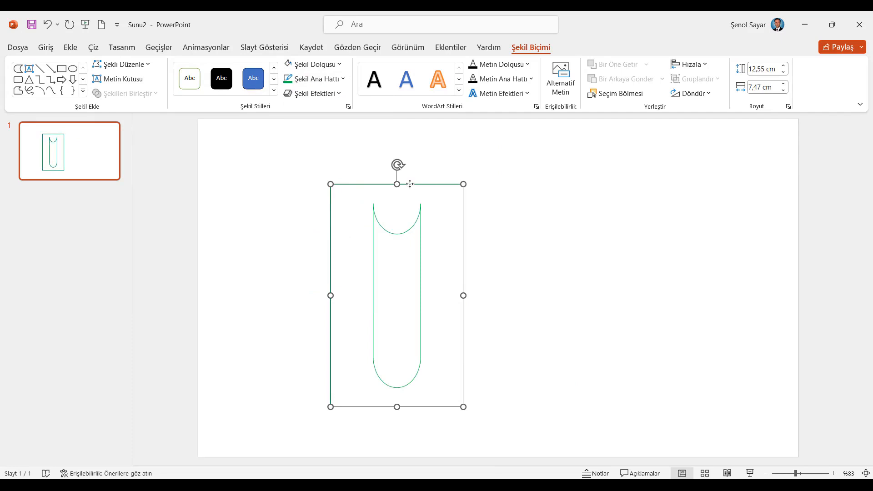
Copy the tube frame, switch to Excel, paste it at cell B9 of Sayfa2 and move it up and left beside the Fire chart.
key("ctrl+c")
key("alt+Tab")
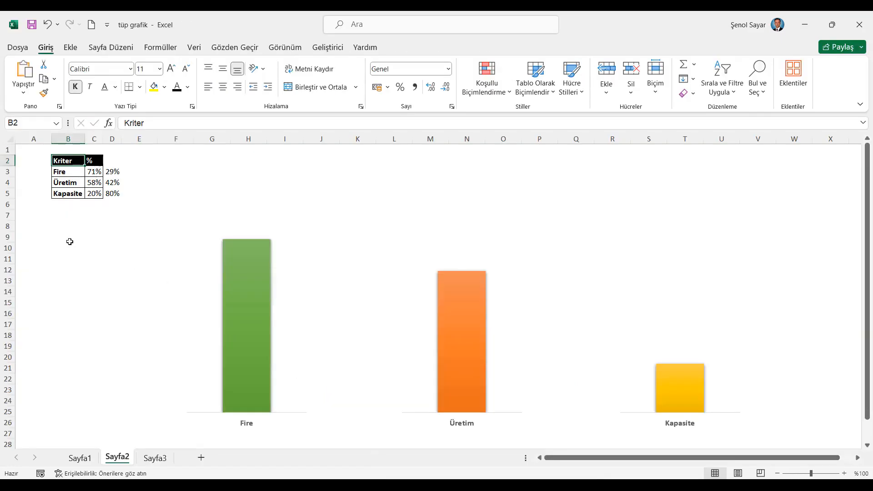
left_click(70, 238)
key("ctrl+v")
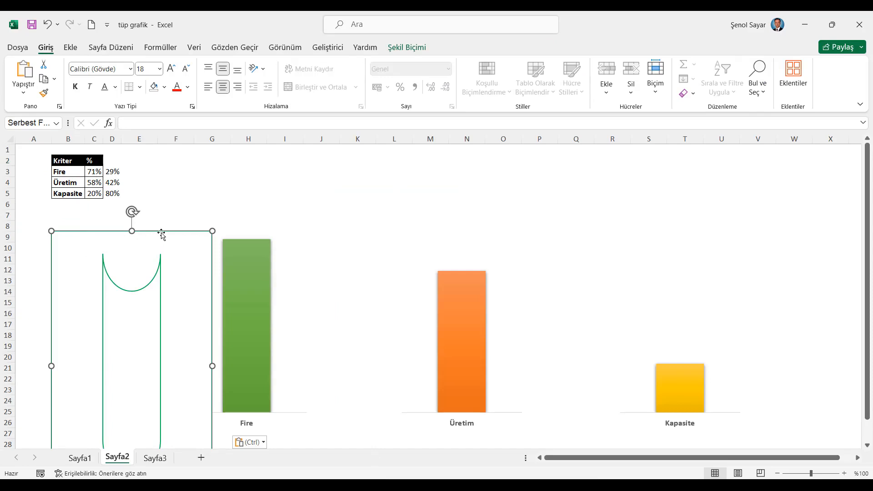
left_click_drag(169, 231, 148, 170)
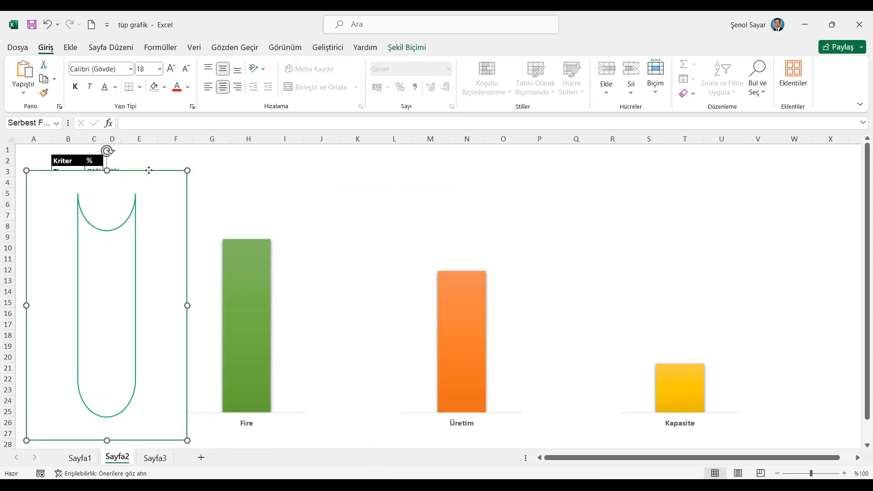
Return to the tube frame in PowerPoint, switch back to Excel and paste the frame as a picture at cell J4.
left_click(413, 46)
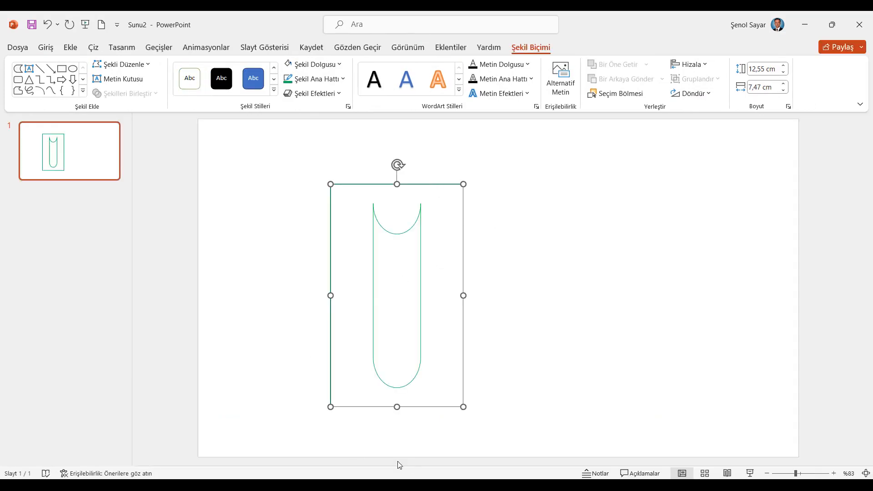
key("alt+Tab")
left_click(322, 179)
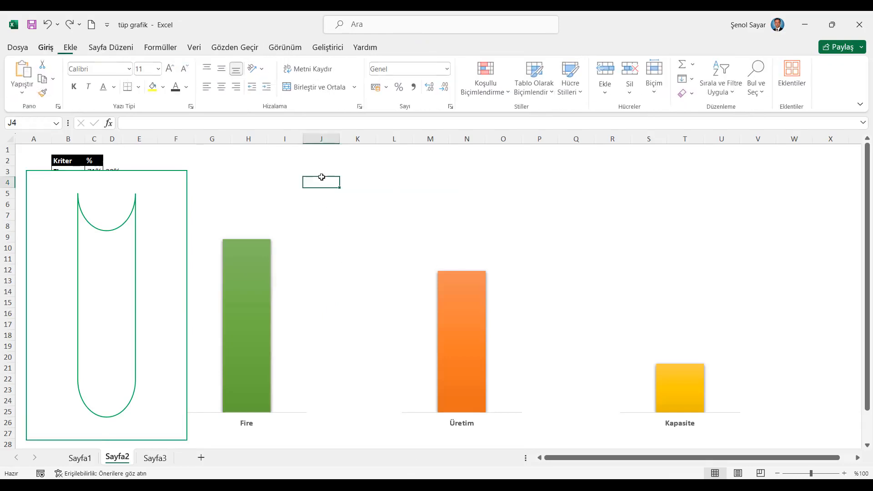
right_click(323, 181)
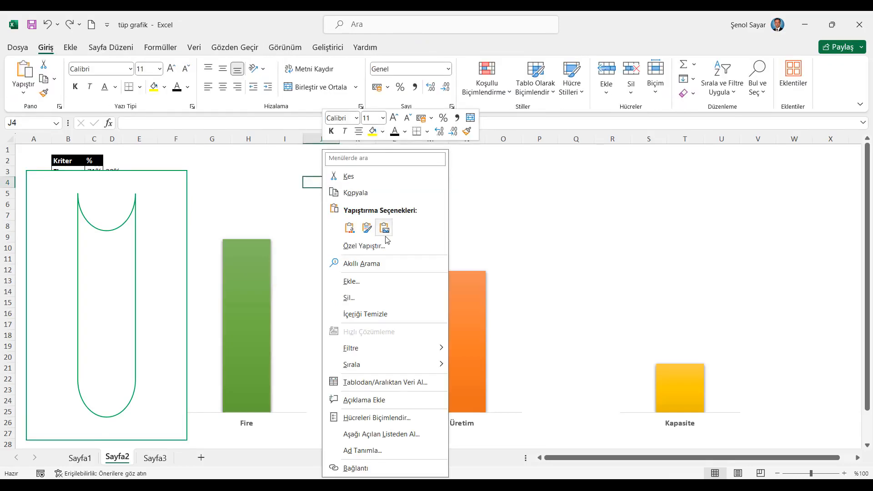
left_click(384, 229)
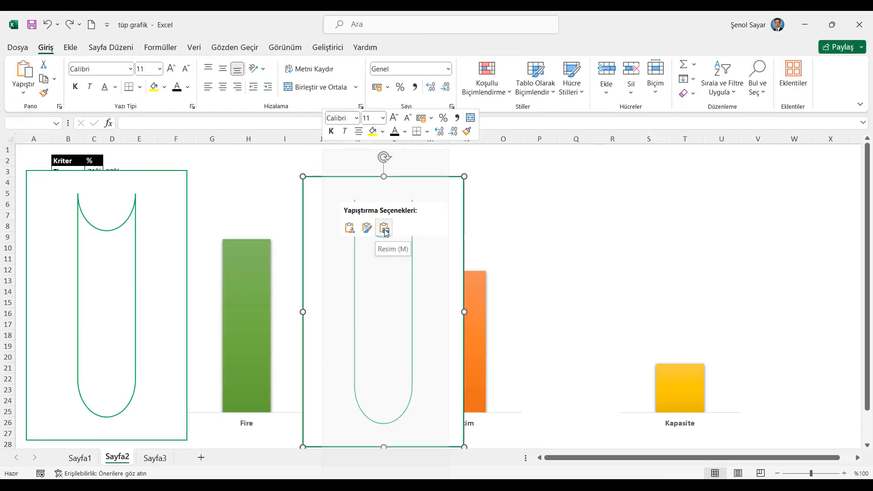
Delete the earlier tube frame shape beside the Fire chart and move the pasted picture into its place.
left_click(160, 173)
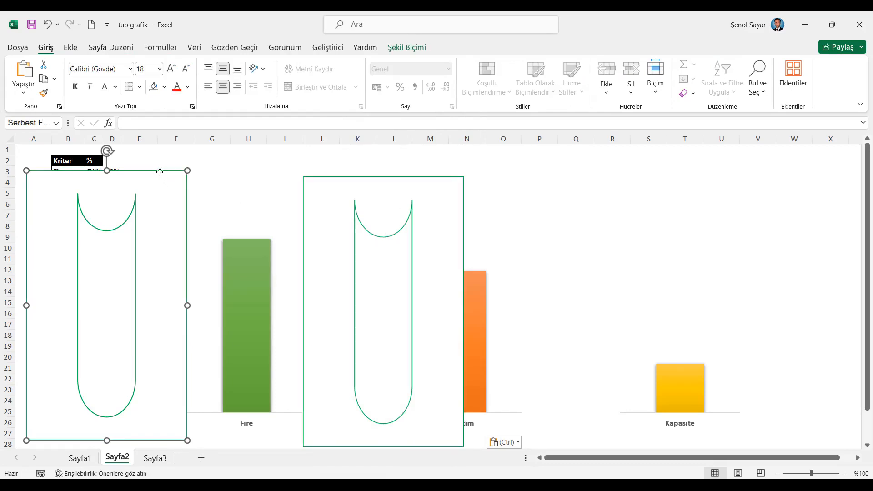
key("Delete")
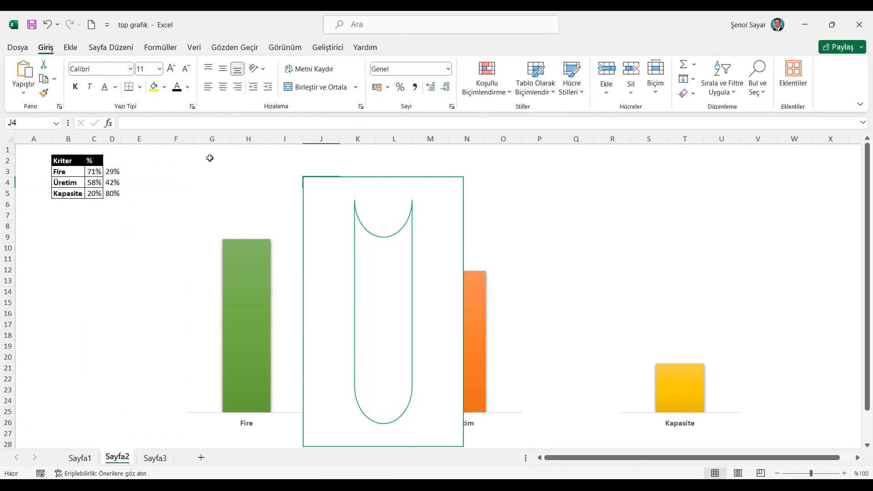
left_click_drag(427, 177, 160, 165)
Crop the tube picture closely around the tube to about 10.8 cm high and 3.24 cm wide, and place it over the Fire column.
left_click(409, 48)
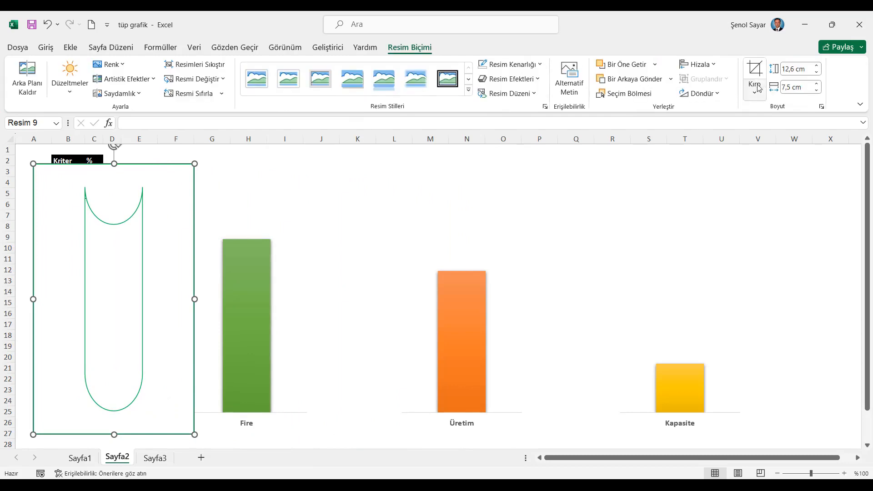
left_click(759, 88)
left_click(768, 109)
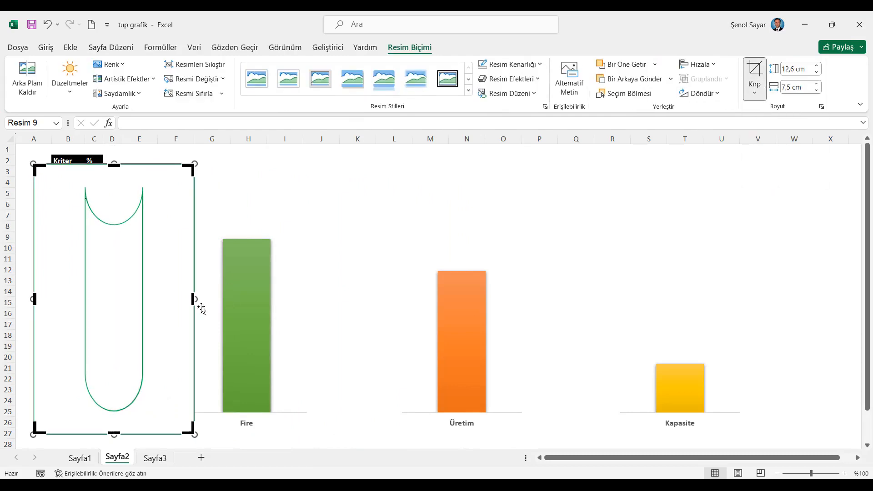
left_click_drag(193, 299, 148, 297)
left_click_drag(34, 299, 80, 303)
left_click_drag(116, 165, 115, 185)
left_click_drag(114, 435, 117, 415)
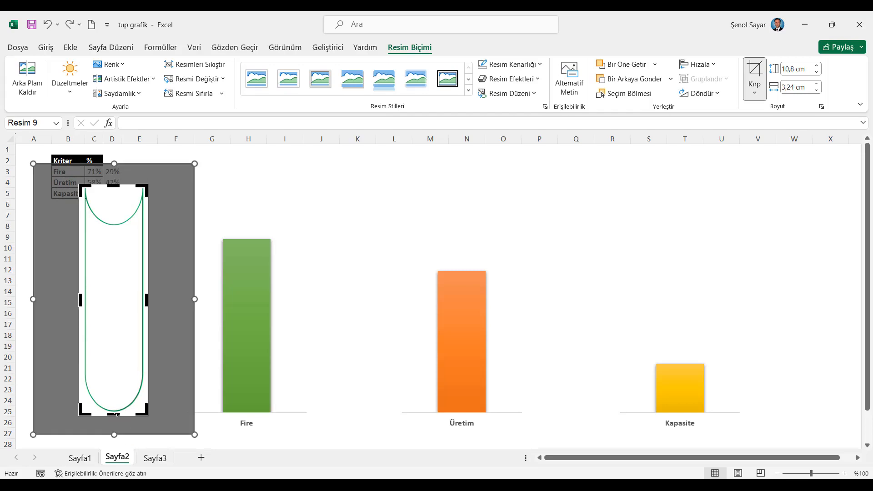
left_click(755, 72)
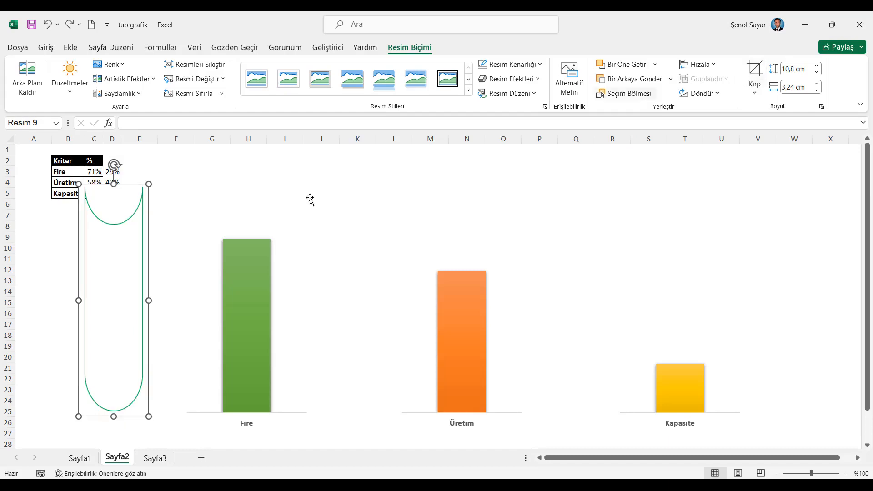
left_click(176, 235)
left_click_drag(117, 248, 254, 259)
Set the Fire percentage in C3 to 100% and fill it down to Üretim and Kapasite.
left_click(94, 172)
type("100")
key("Return")
left_click_drag(94, 171, 96, 193)
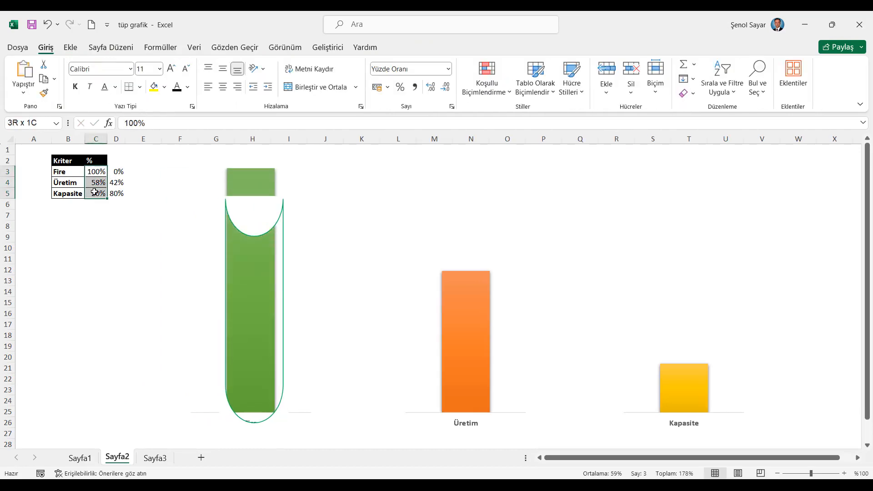
key("ctrl+d")
Stretch the tube picture upward past the top of the Fire column and move it between the Fire and Üretim charts.
left_click_drag(249, 268, 249, 256)
left_click_drag(253, 178, 255, 145)
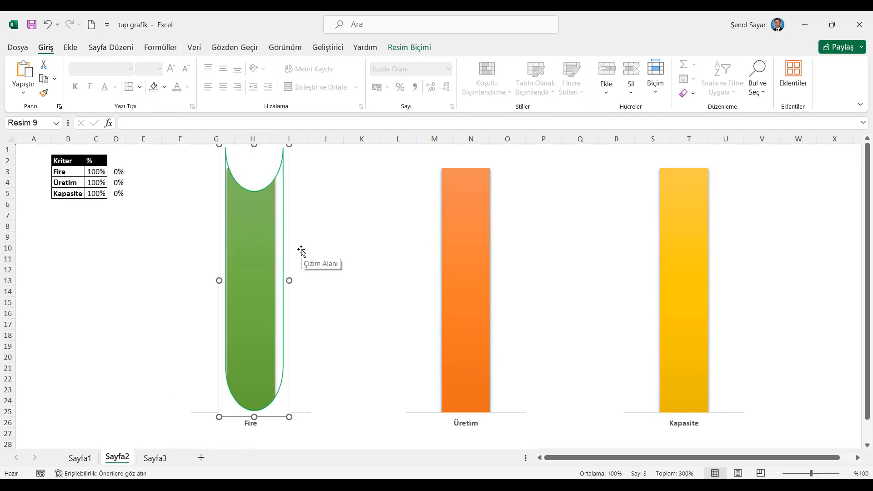
left_click_drag(265, 259, 379, 260)
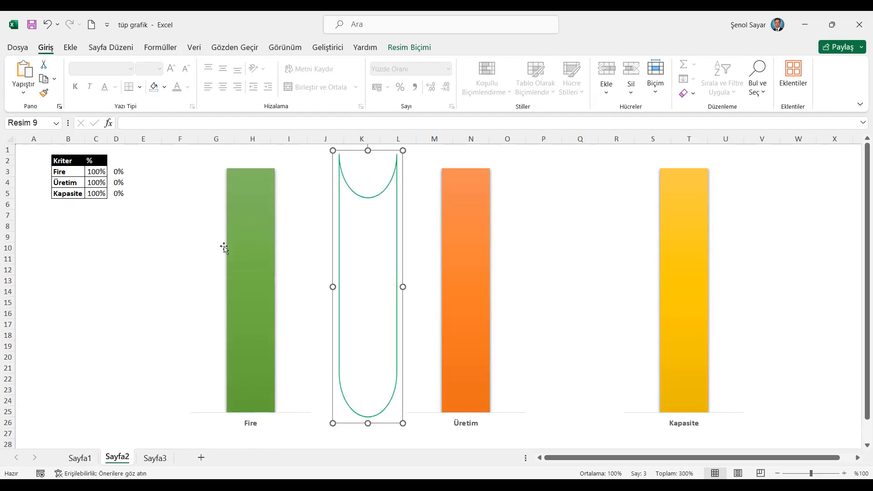
Lower the top edge of the Fire chart and reduce the chart's height to 10.5 cm.
left_click(295, 224)
left_click_drag(253, 161, 249, 201)
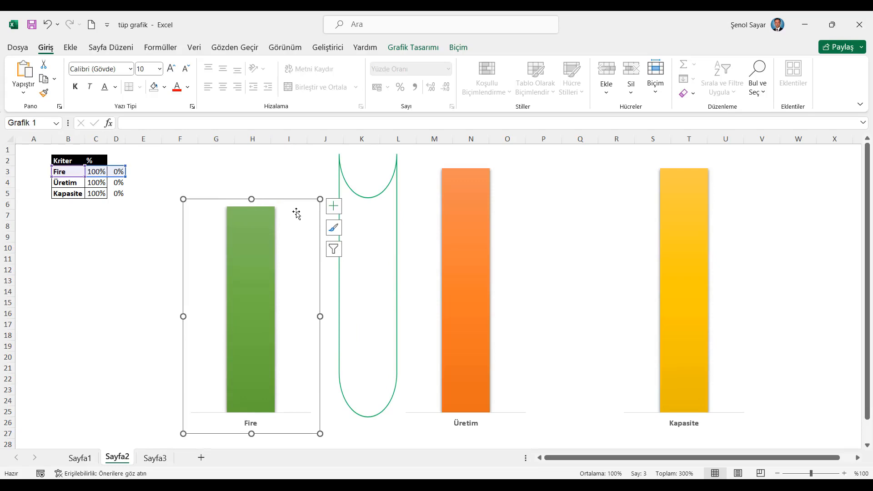
left_click(459, 48)
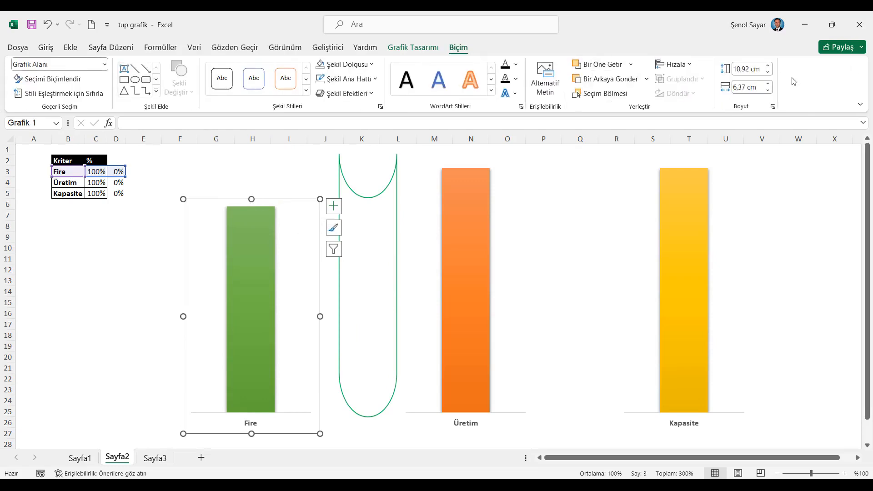
left_click(768, 74)
left_click(768, 74)
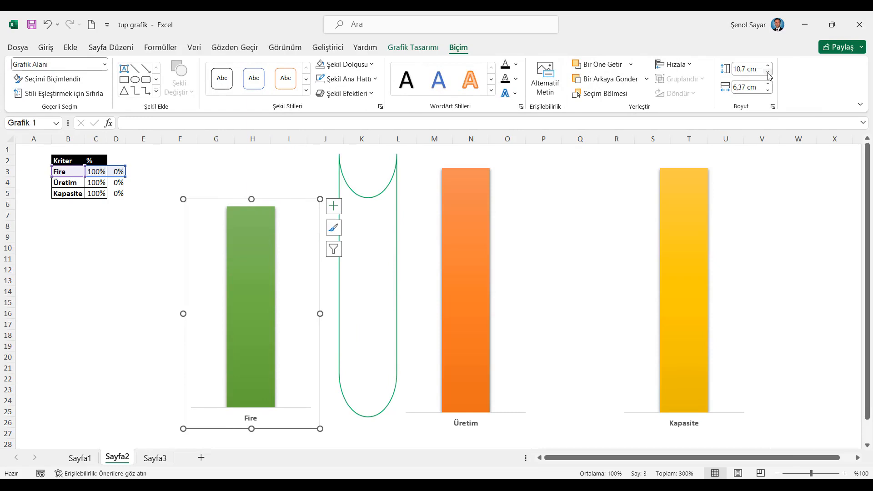
left_click(769, 74)
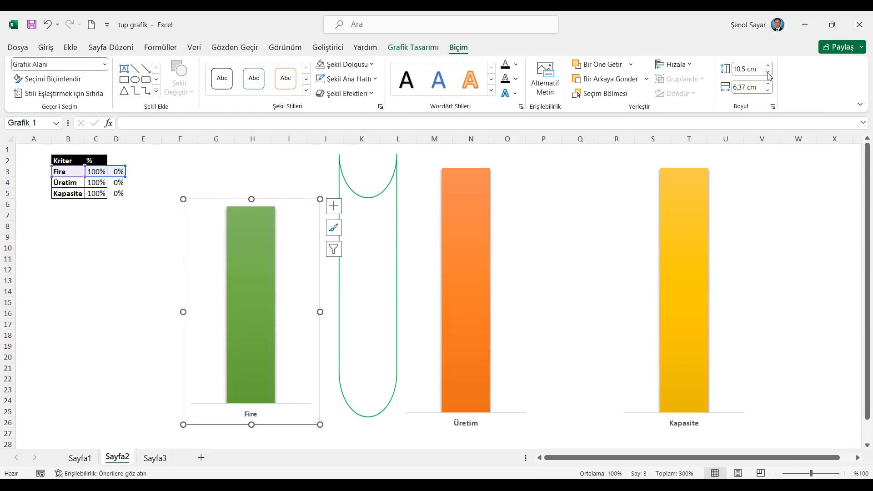
Set the Üretim chart's height to 10.5 cm.
left_click(488, 200)
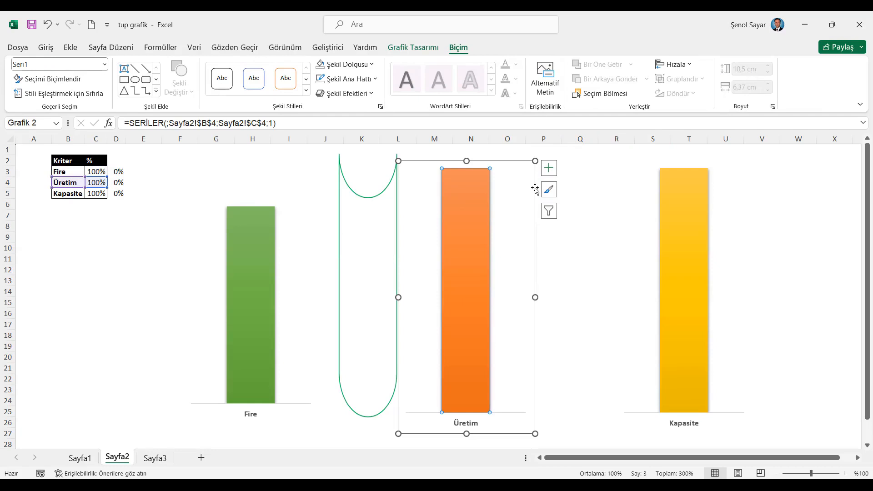
left_click(535, 190)
left_click(754, 67)
type("10")
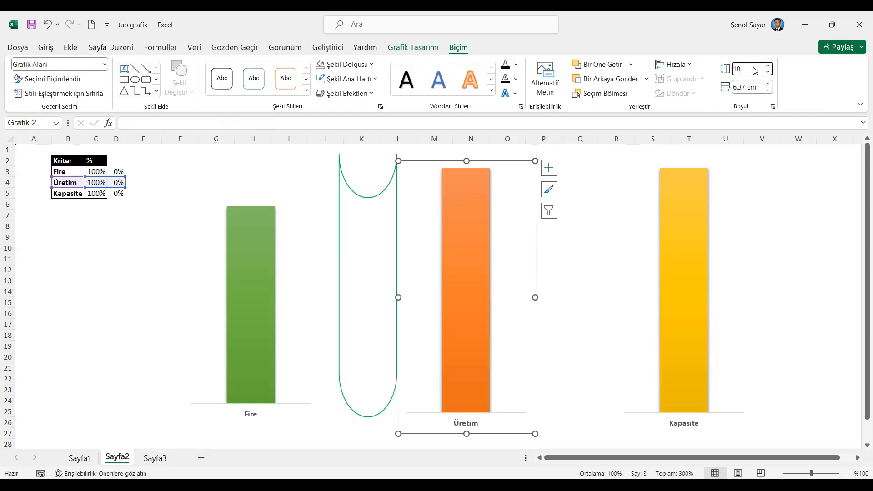
left_click(700, 222)
left_click(471, 237)
Set the Kapasite chart's height to 10.5 cm.
left_click(655, 205)
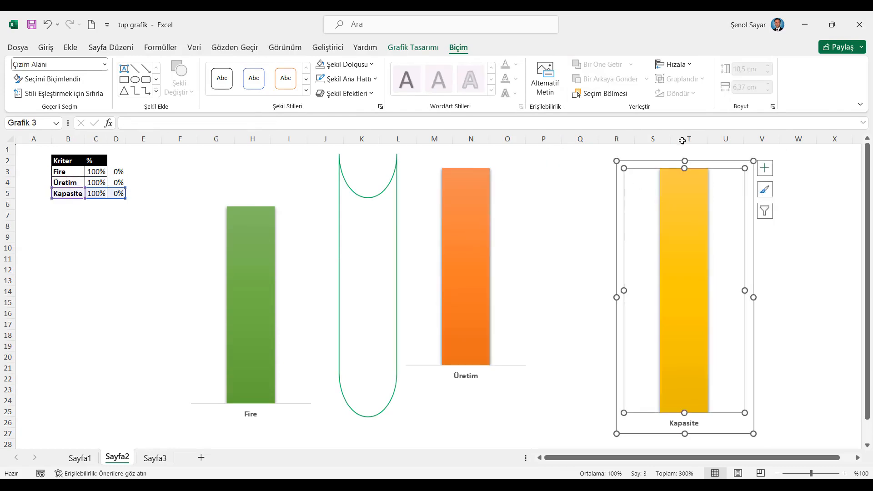
left_click(735, 159)
left_click(701, 233)
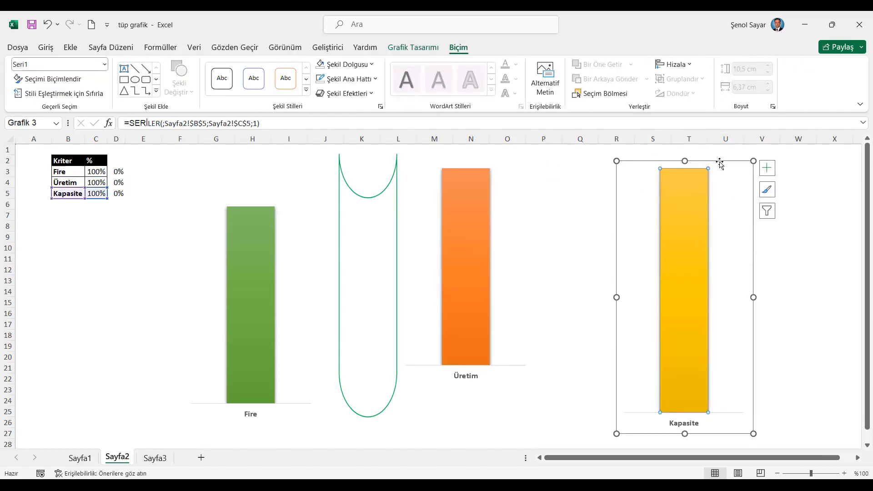
left_click(720, 164)
left_click(752, 69)
type("10")
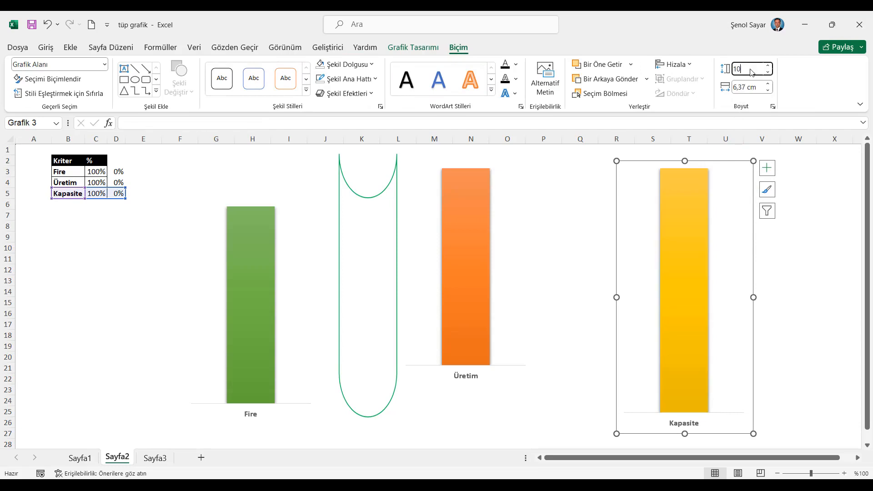
left_click(744, 88)
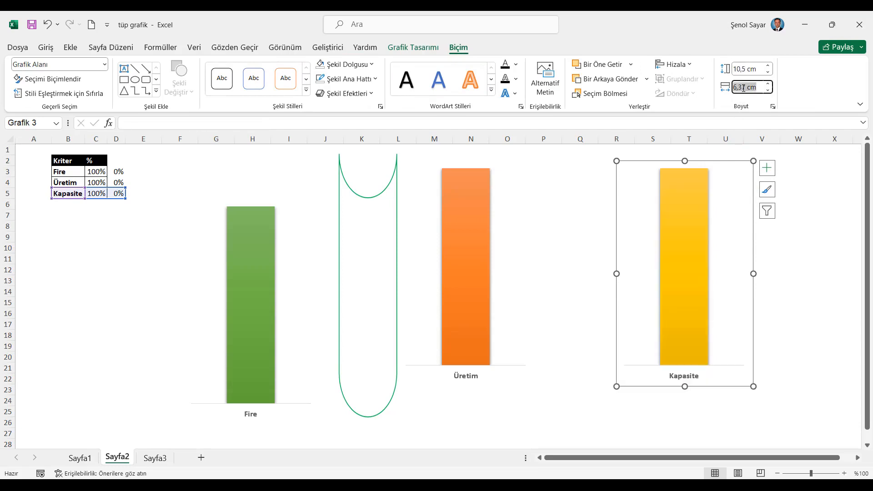
Select the Fire, Üretim and Kapasite charts together and align them along their bottom edges.
left_click(252, 255)
left_click(497, 244, "ctrl")
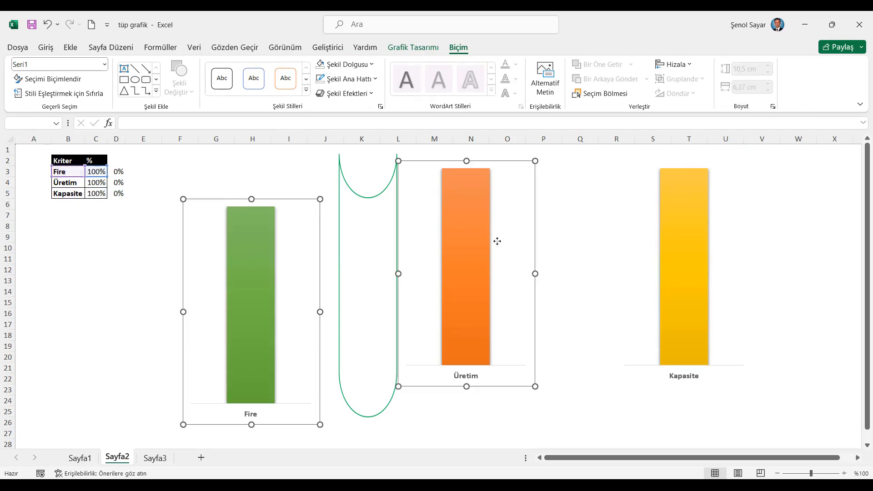
left_click(704, 269, "ctrl")
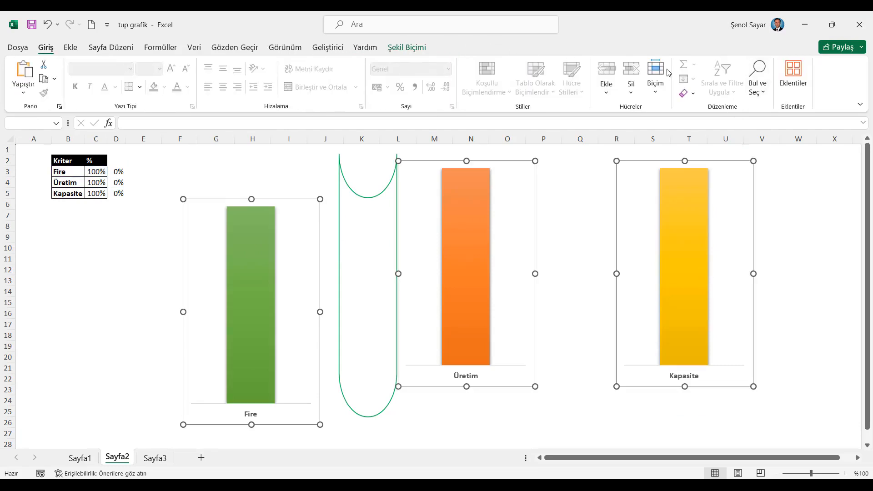
left_click(408, 47)
left_click(700, 66)
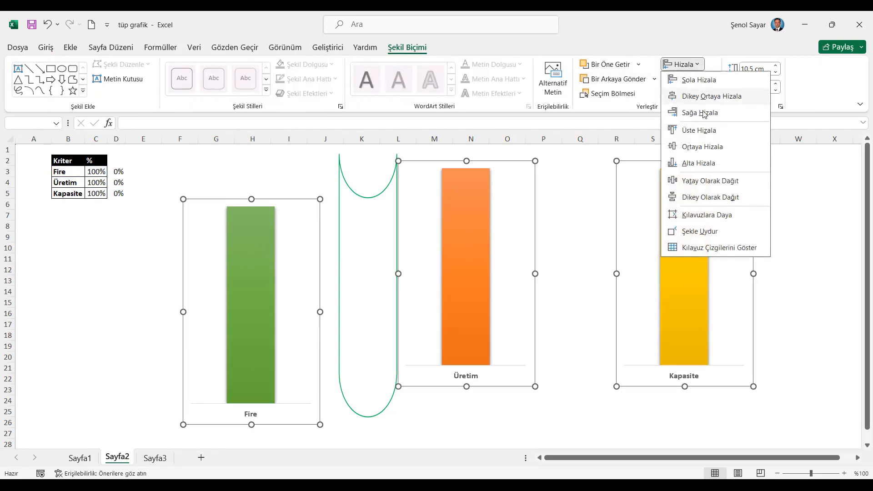
left_click(703, 162)
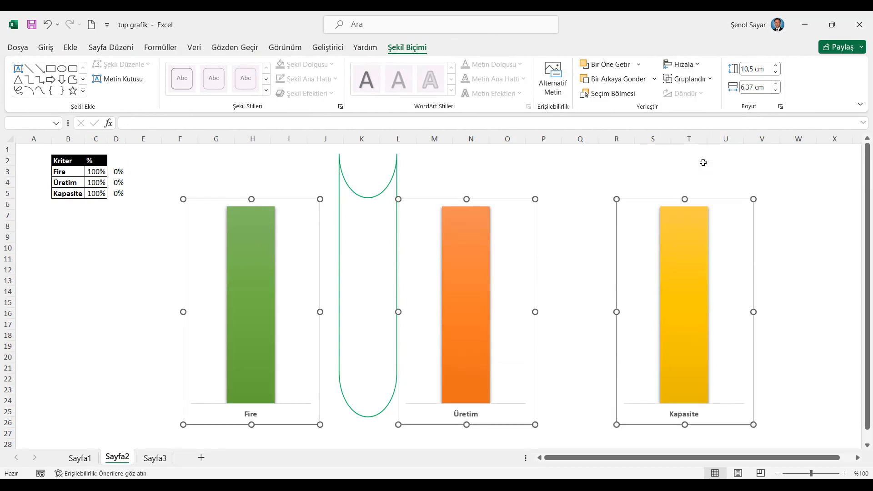
Move the tube picture back over the Fire column and center it horizontally on the column.
left_click(353, 242)
left_click_drag(384, 195, 266, 186)
left_click_drag(276, 279, 274, 280)
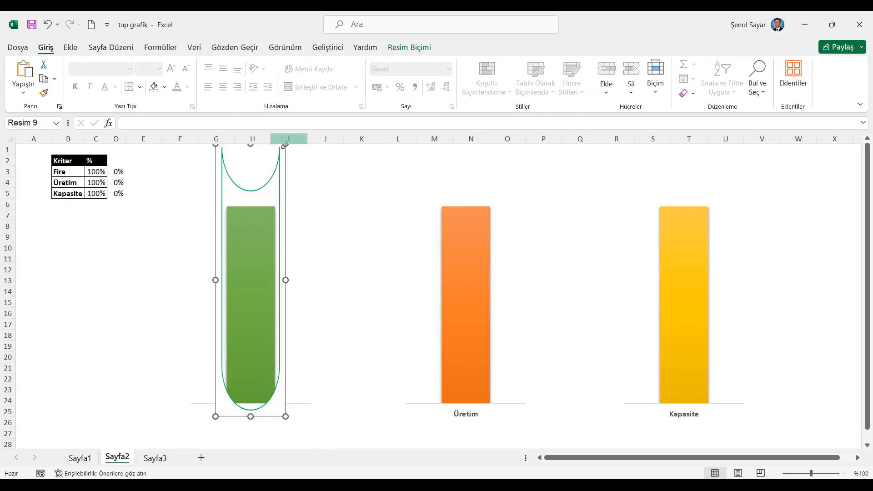
Shrink the tube picture in height and width so the tube outline fits the Fire column.
left_click_drag(285, 144, 272, 263)
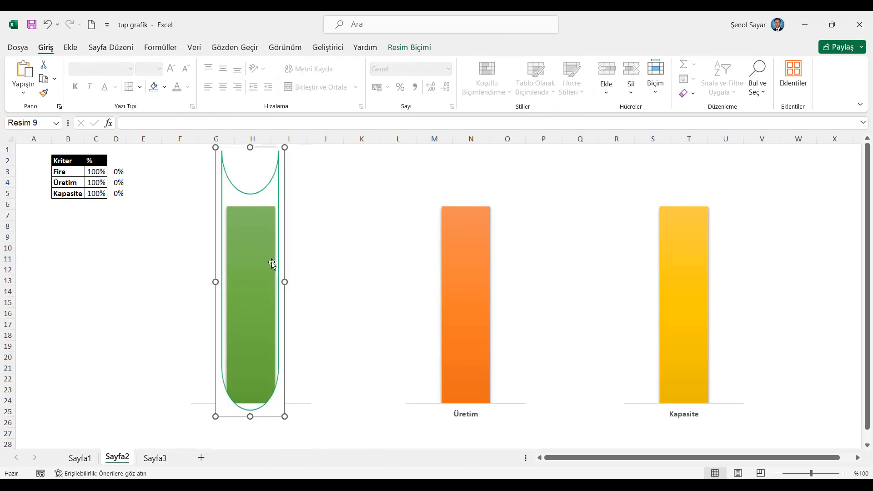
left_click_drag(284, 417, 282, 407)
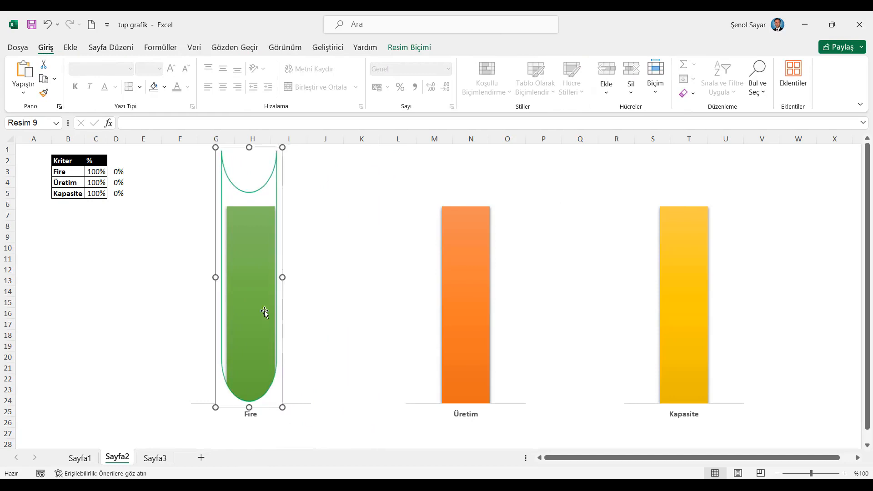
left_click_drag(265, 308, 267, 303)
left_click_drag(252, 150, 244, 200)
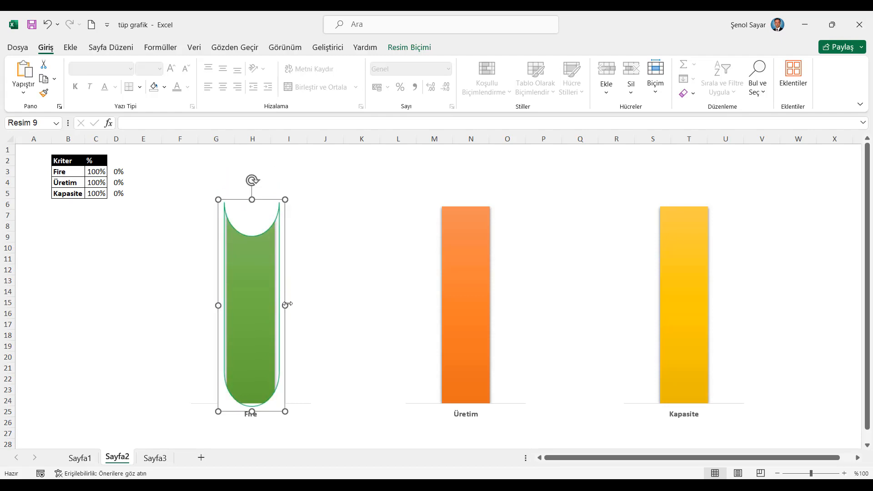
left_click_drag(264, 296, 281, 300)
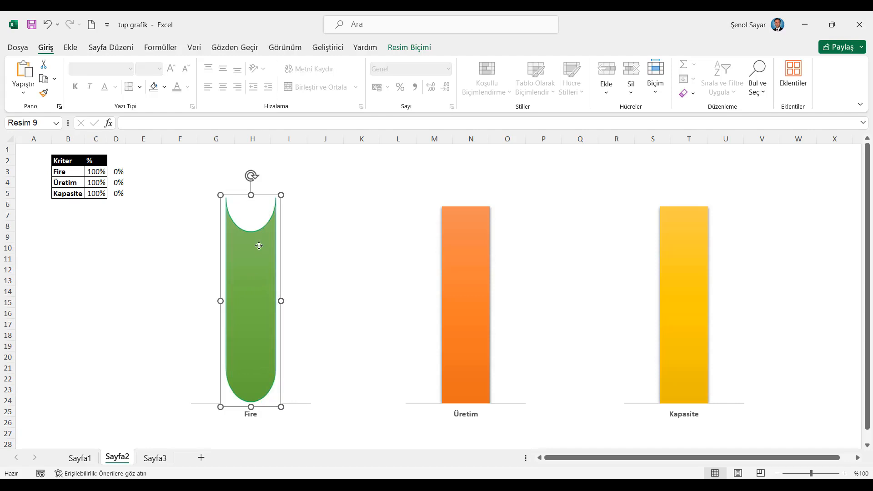
Fine-tune the tube picture's width and nudge it until the outline lines up with the Fire column's sides and base.
left_click_drag(258, 246, 260, 246)
left_click_drag(283, 301, 281, 301)
key("Right")
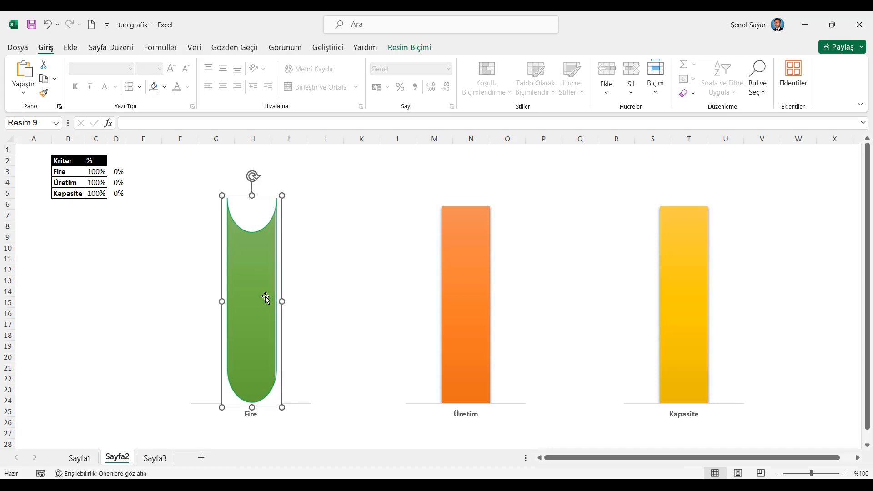
key("Left")
key("Left")
key("Down")
key("Down")
key("Down")
key("Down")
key("Down")
key("Up")
key("Up")
key("Up")
key("Down")
key("Down")
key("Down")
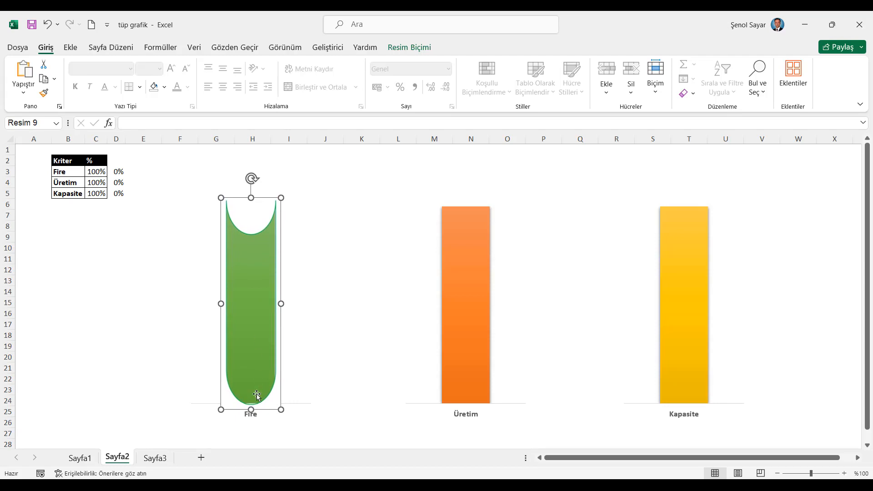
key("Up")
key("Up")
key("Up")
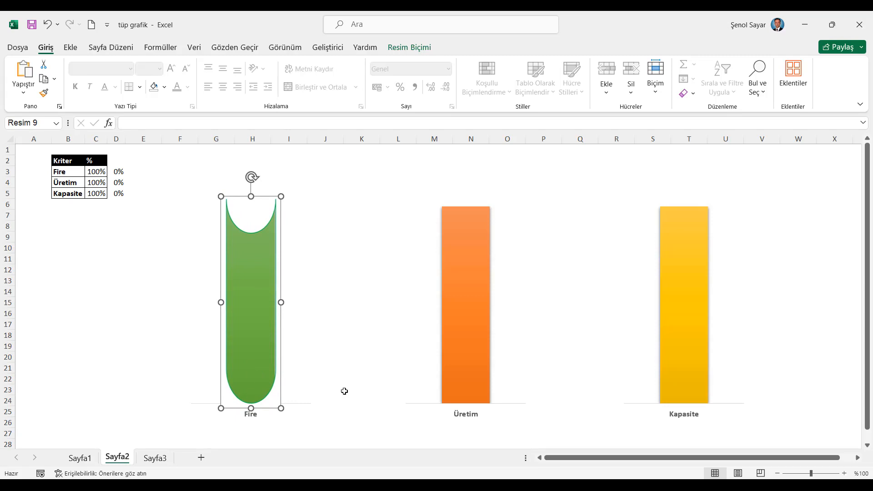
Switch to PowerPoint and recolor the tube-cutout shape's outline to the theme orange.
left_click(72, 160)
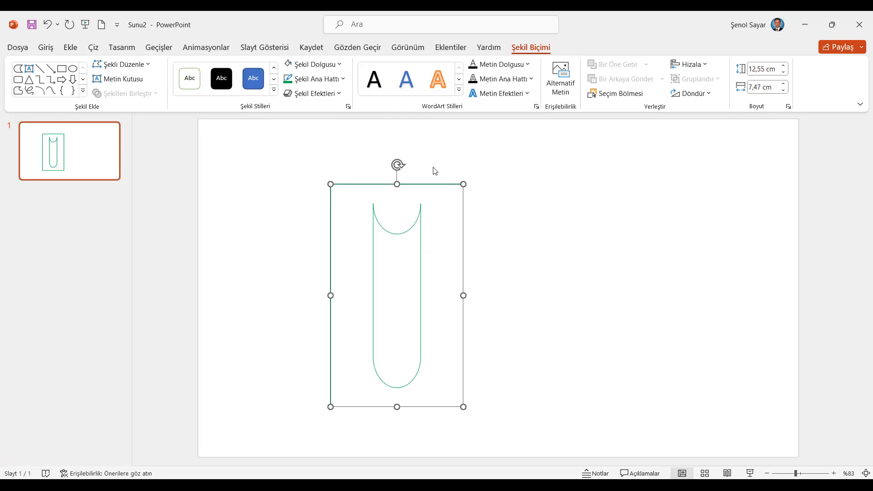
left_click(344, 80)
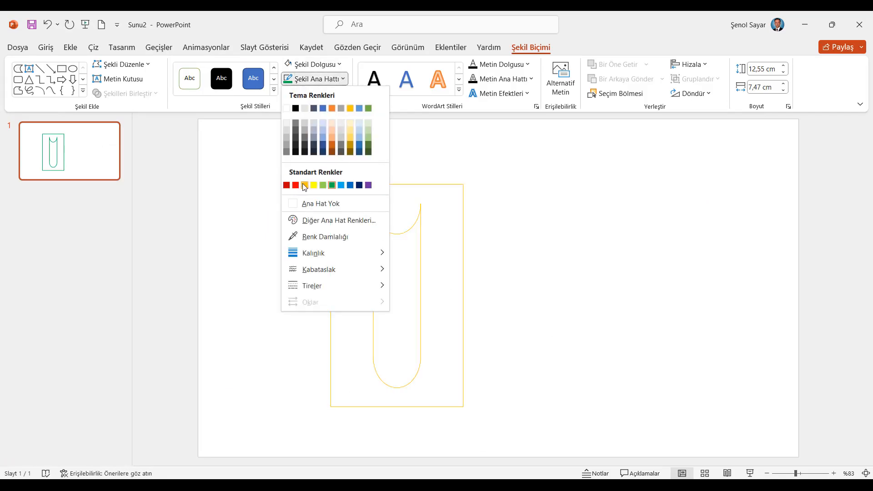
left_click(332, 107)
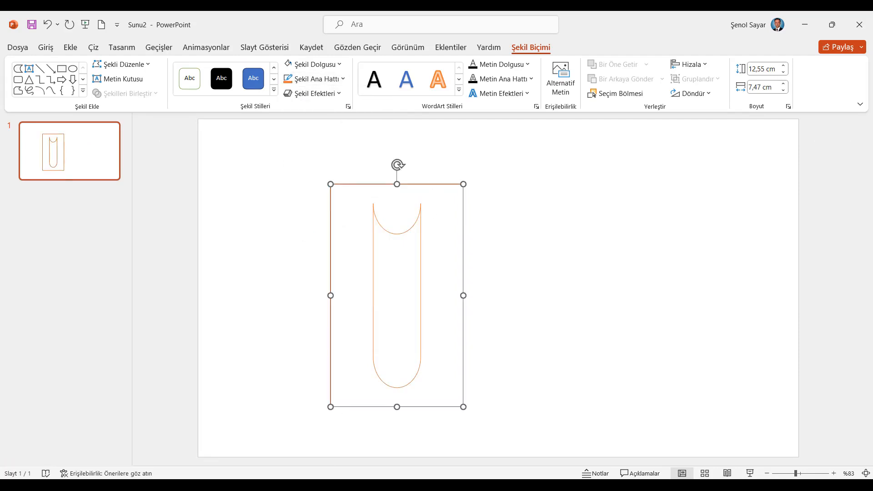
Back in Excel, paste the orange tube shape as a picture on Sayfa2 and place it between the Üretim and Kapasite columns.
key("alt+Tab")
left_click(578, 206)
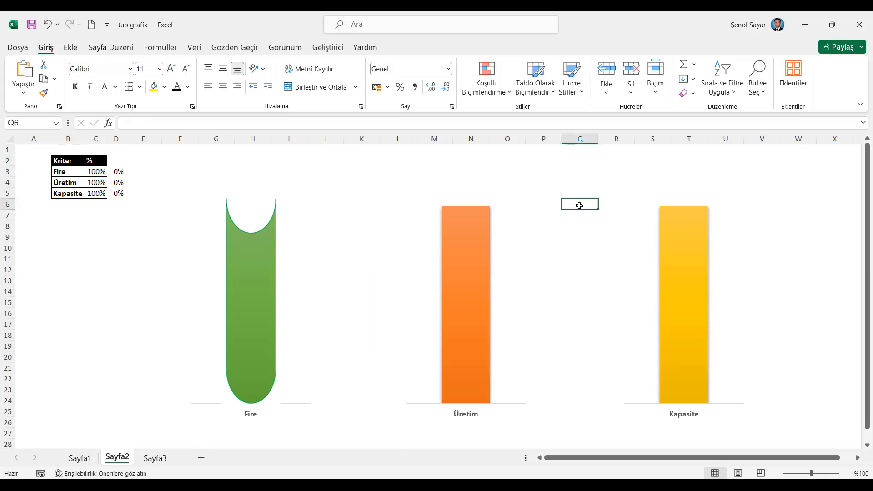
right_click(579, 206)
left_click(645, 229)
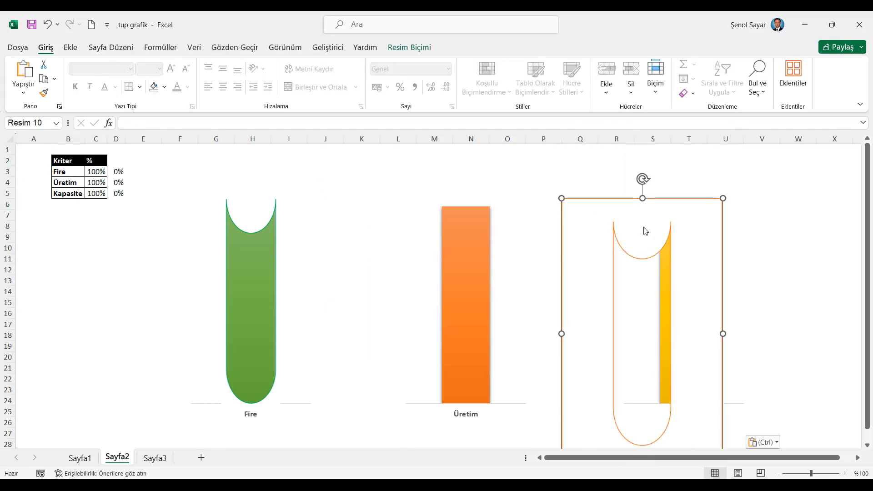
left_click_drag(591, 255, 510, 272)
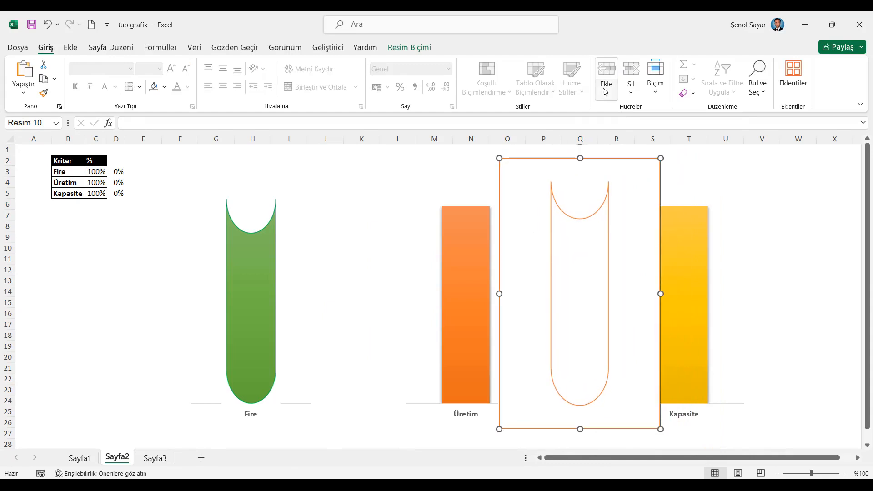
Crop the orange tube picture on all four sides close to the tube outline, to about 10.8 cm high and 3.2 cm wide.
left_click(409, 48)
left_click(755, 91)
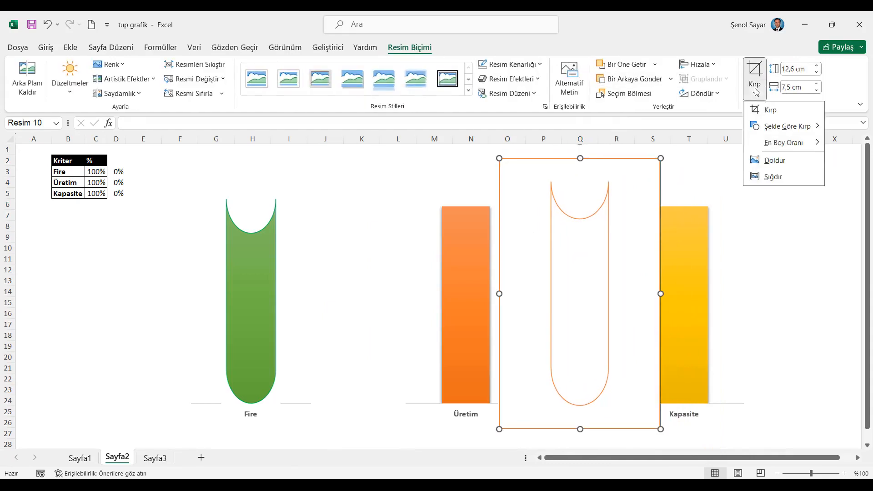
left_click(774, 110)
left_click_drag(660, 294, 612, 293)
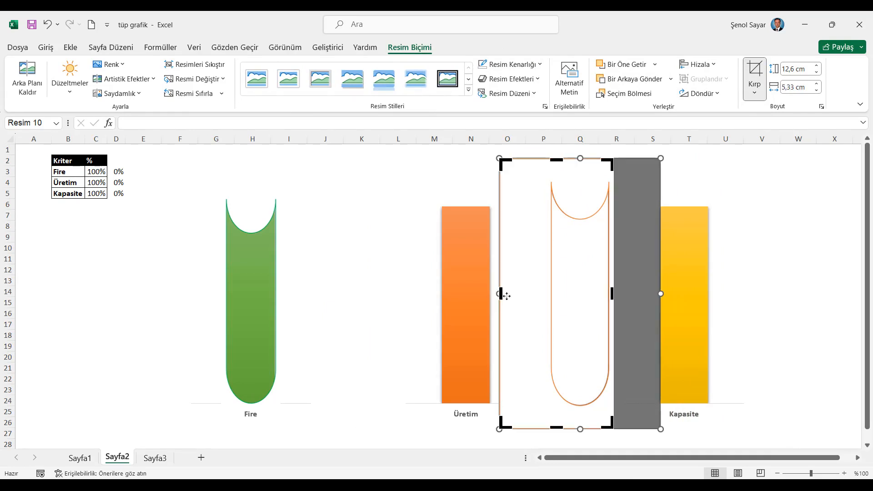
left_click_drag(500, 294, 546, 297)
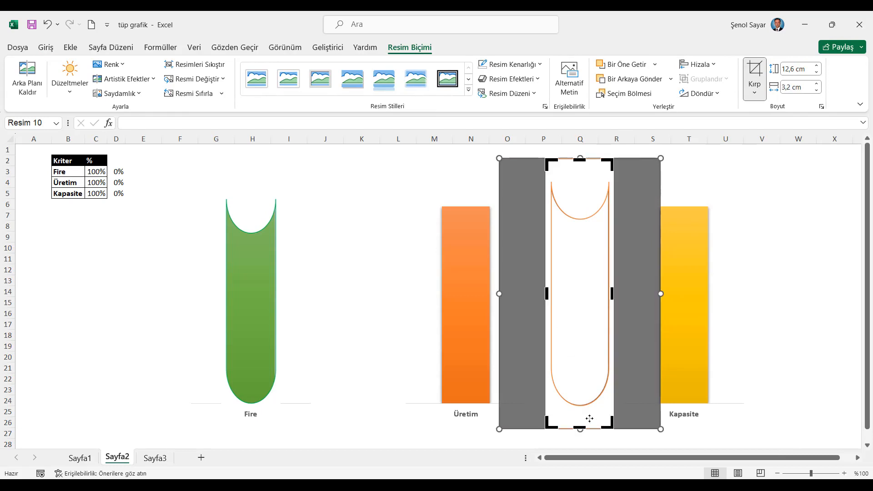
left_click_drag(580, 160, 579, 178)
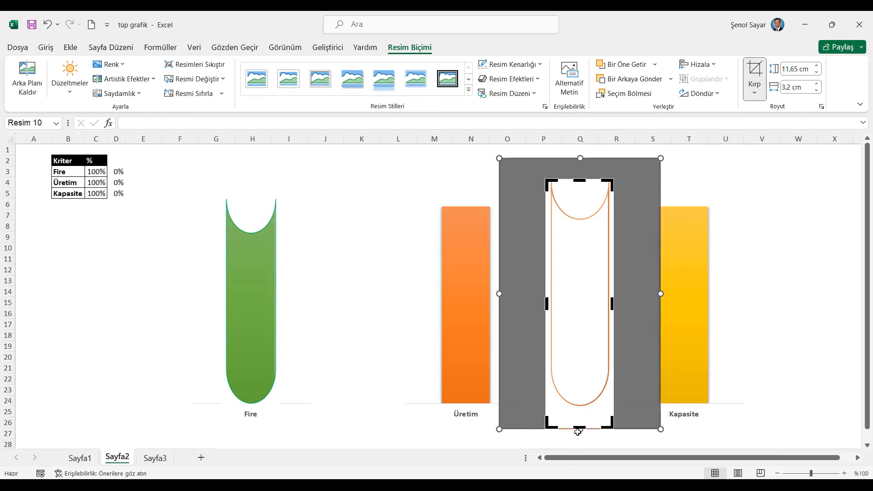
left_click_drag(580, 429, 593, 412)
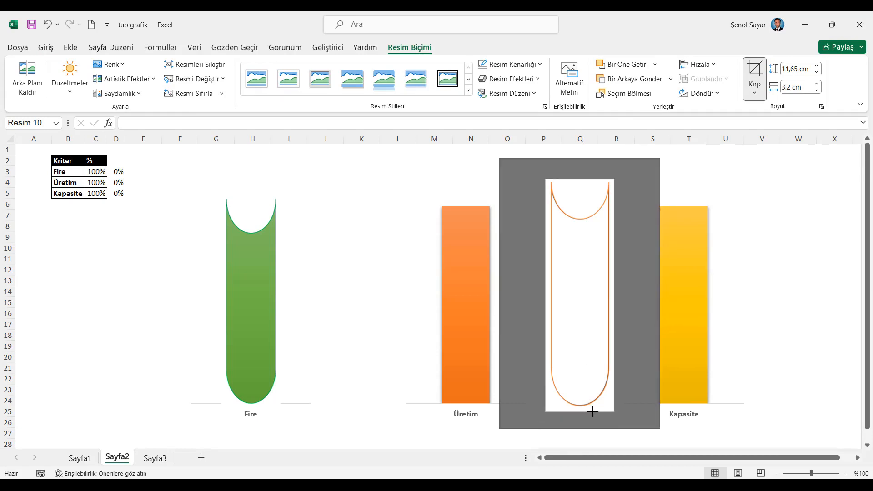
left_click_drag(600, 411, 601, 411)
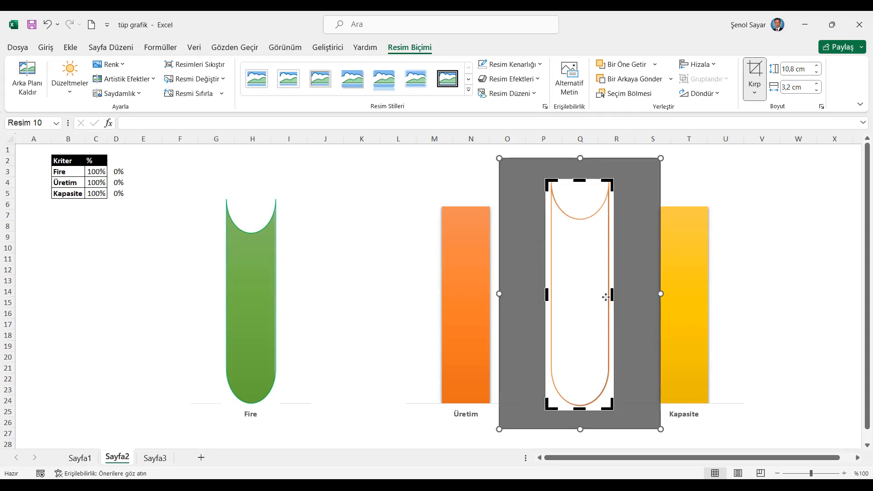
left_click(757, 250)
Move the orange tube picture over the Üretim column, narrow it to about 2.71 cm and lower its top edge to fit the column.
left_click(587, 265)
left_click_drag(587, 265, 481, 253)
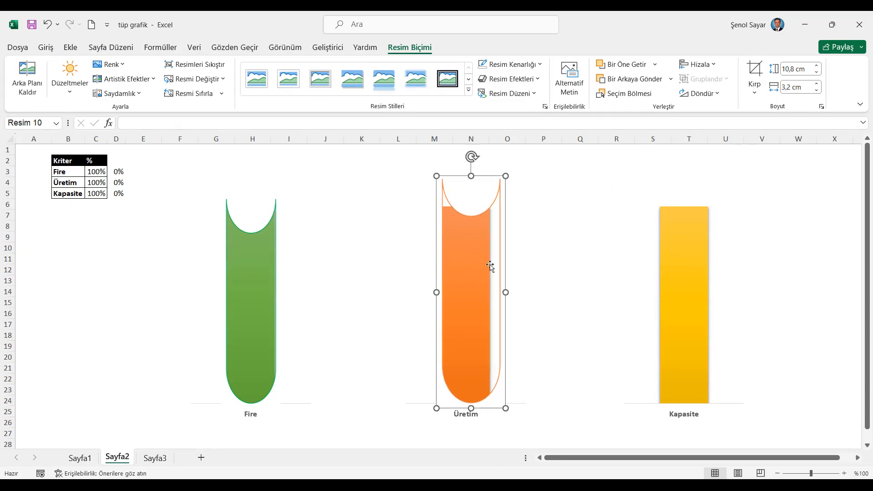
left_click_drag(506, 292, 495, 291)
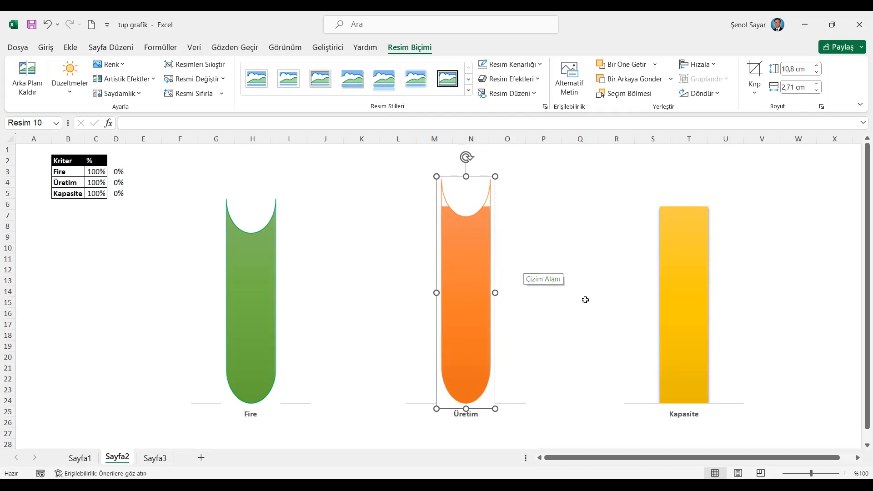
left_click_drag(466, 176, 465, 193)
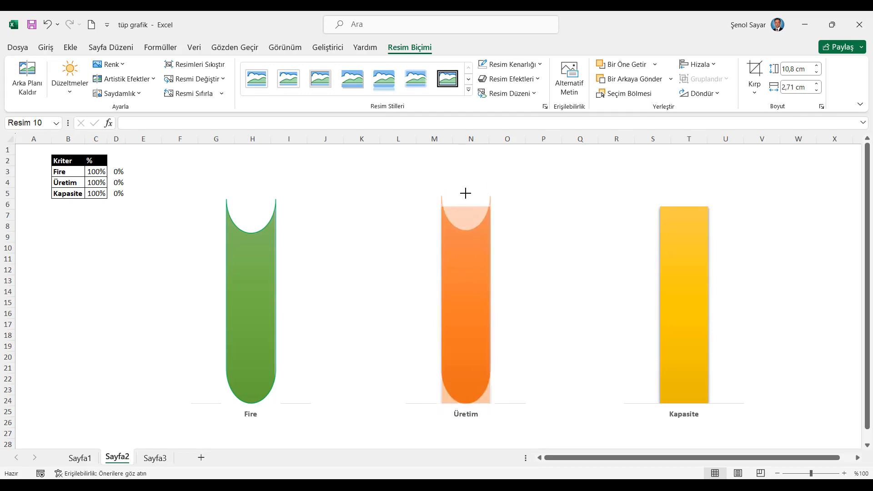
left_click_drag(466, 195, 466, 196)
left_click(575, 215)
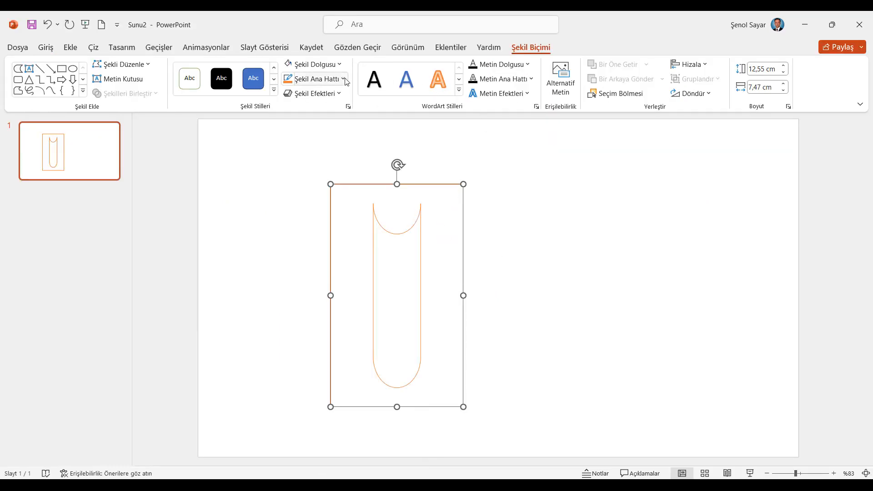
Recolor the PowerPoint tube outline standard yellow and paste it as a picture on Sayfa2 between the Üretim and Kapasite columns.
left_click(345, 80)
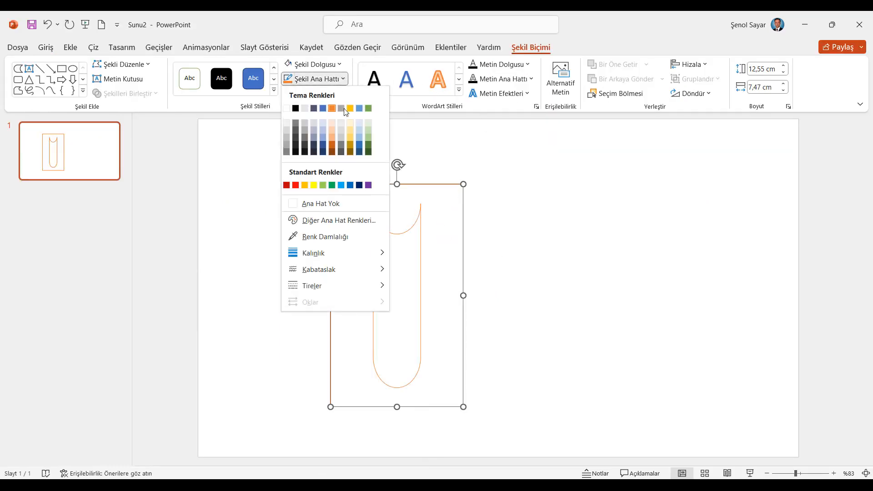
left_click(314, 185)
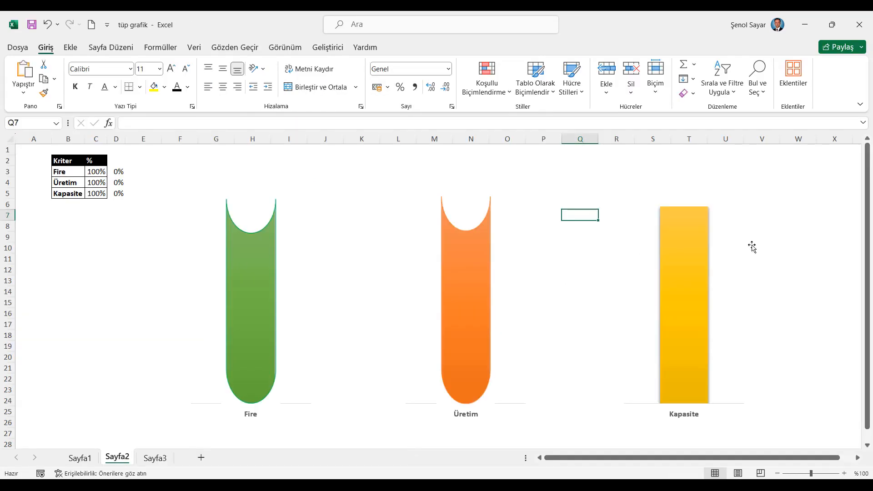
left_click(606, 243)
right_click(593, 201)
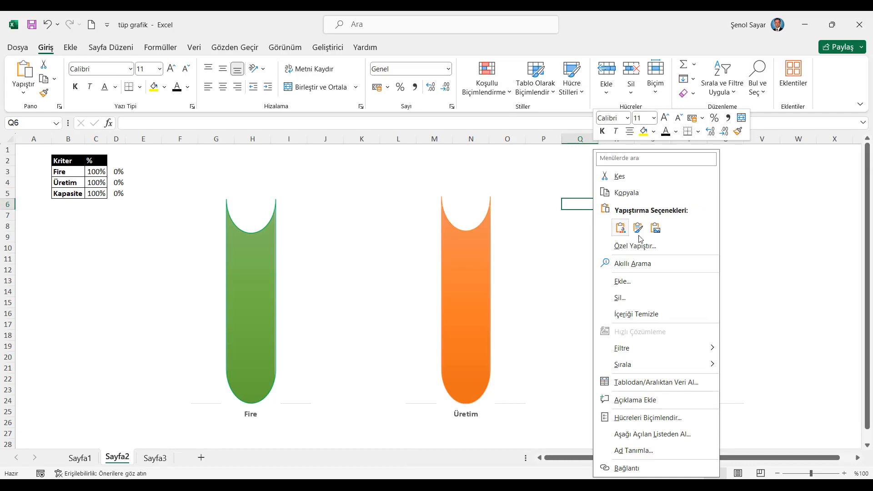
left_click(655, 231)
left_click_drag(572, 230, 508, 187)
Crop the yellow tube picture on all four sides close to the tube outline, to about 10.65 cm high and 3.18 cm wide.
left_click(414, 48)
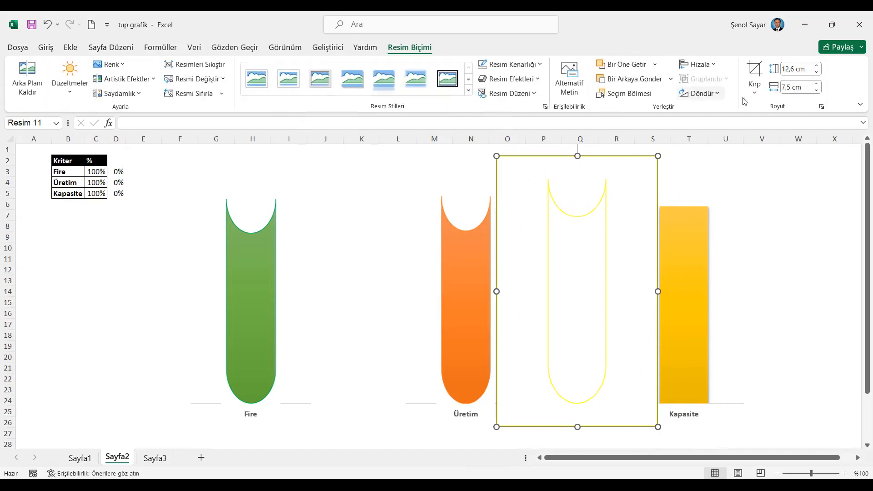
left_click(755, 75)
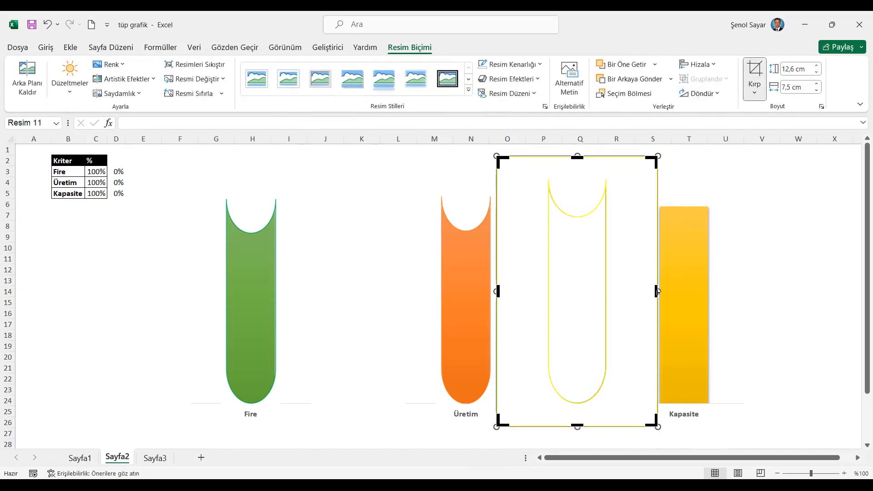
left_click_drag(657, 292, 610, 289)
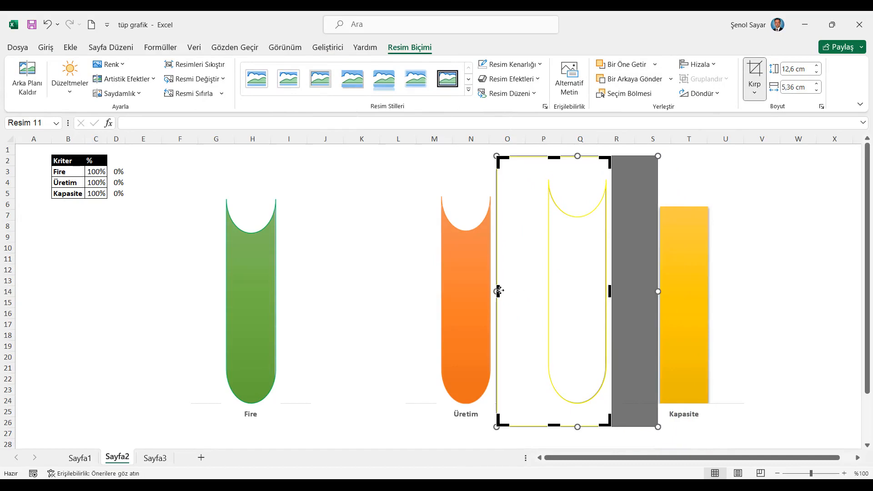
left_click_drag(498, 291, 544, 296)
left_click_drag(579, 156, 578, 178)
left_click_drag(578, 425, 596, 408)
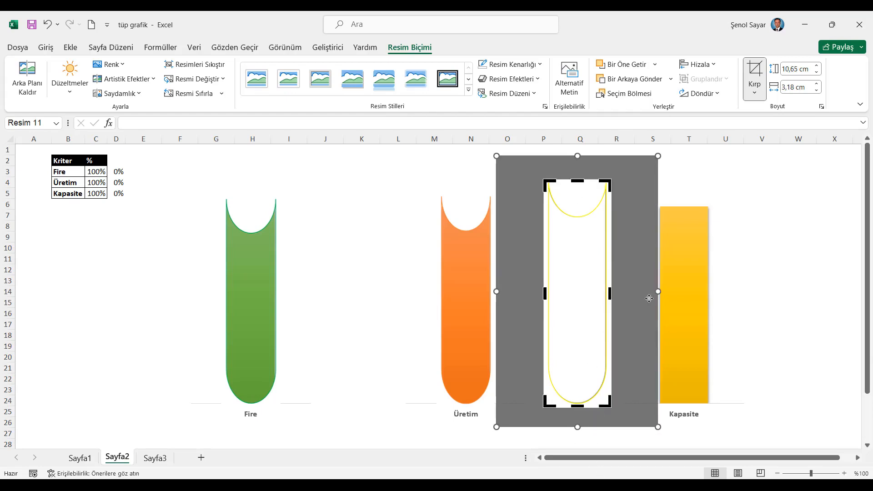
left_click(785, 261)
Move the yellow tube picture over the Kapasite column and narrow it to about 2.67 cm to match the column's sides.
left_click(557, 211)
left_click_drag(554, 214, 664, 212)
left_click_drag(721, 294, 712, 295)
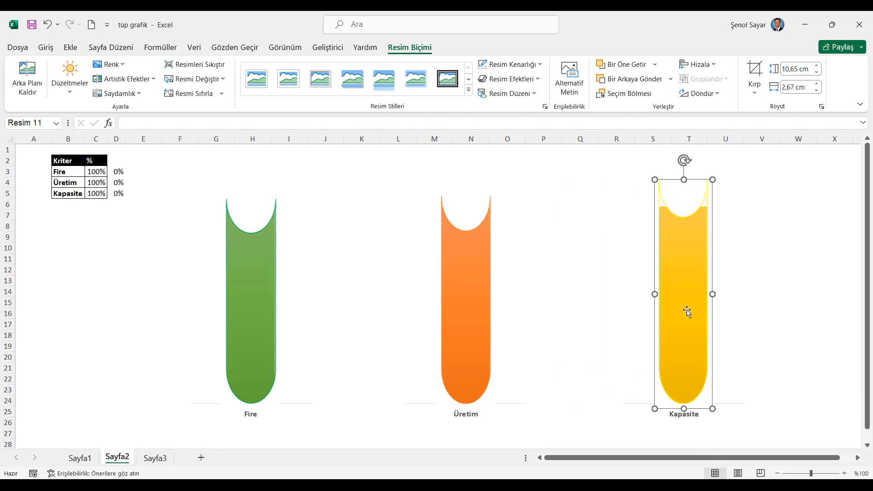
key("Down")
key("Down")
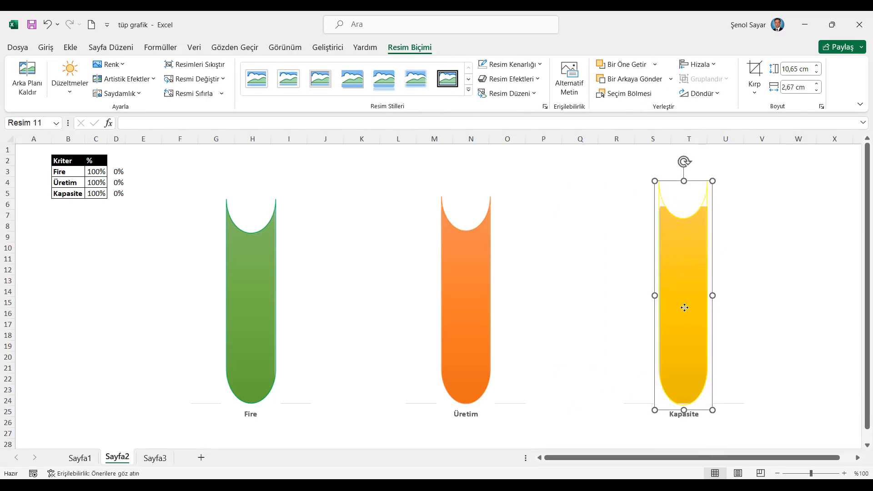
key("Up")
key("Up")
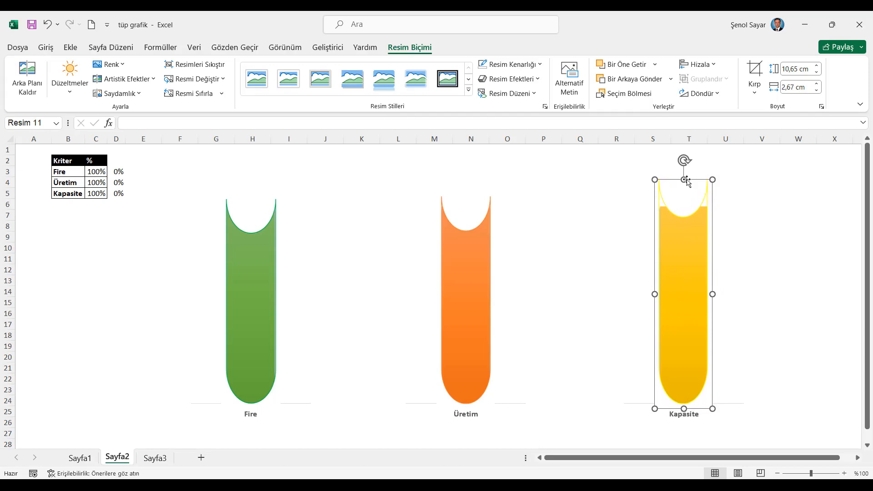
Lower the yellow tube picture's top edge so its cutout sits level with the Fire tube's cutout.
left_click_drag(684, 180, 685, 197)
left_click(749, 239)
Insert a 2.54 cm circle in the empty area between the Fire and Üretim tubes.
left_click(78, 163)
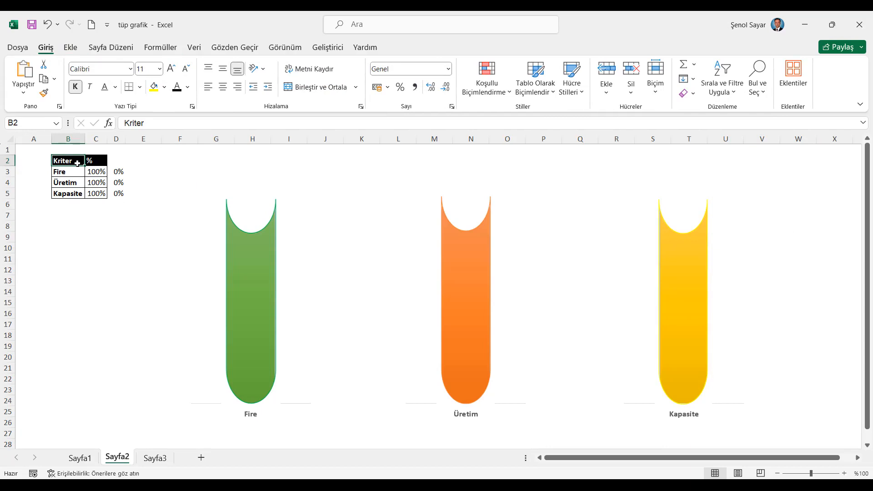
left_click(71, 47)
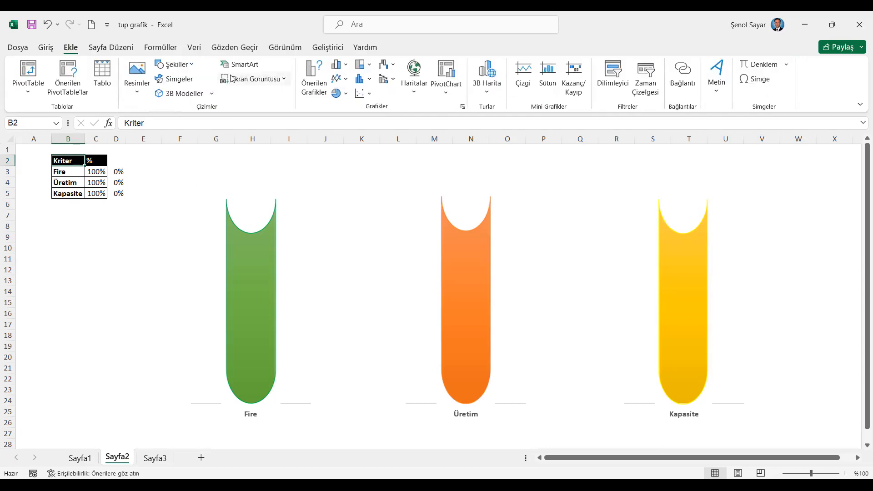
left_click(187, 64)
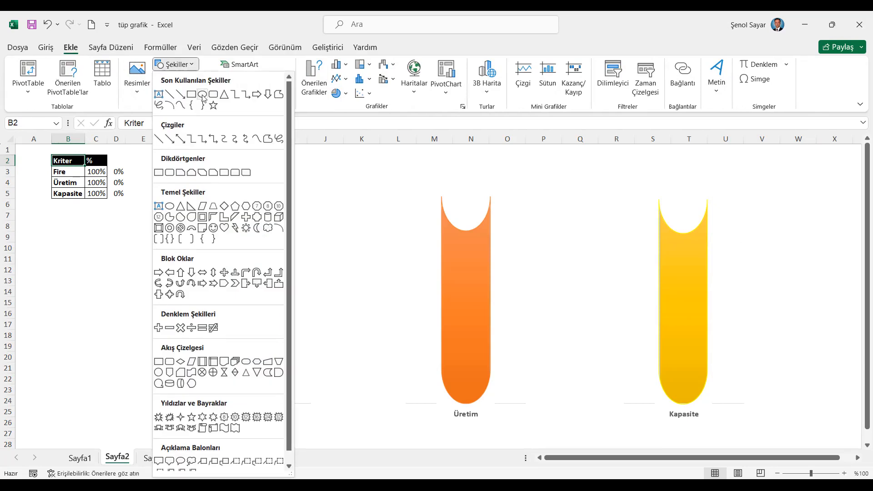
left_click(203, 98)
left_click(321, 182)
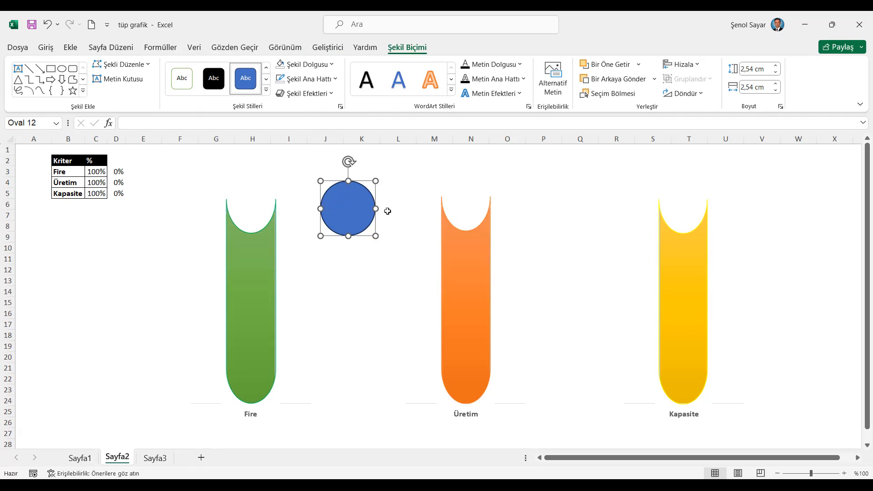
Move the circle onto the top of the Fire tube and apply the shaded green theme style with shadow.
left_click_drag(348, 197, 255, 195)
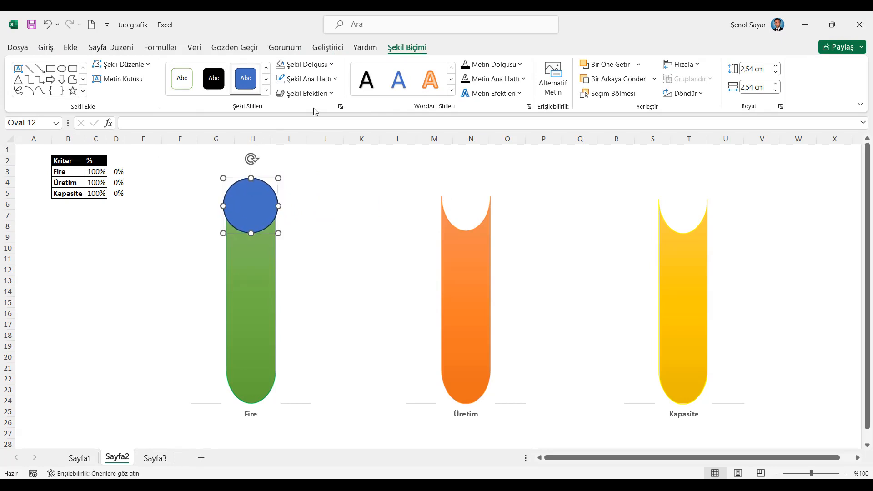
left_click(266, 91)
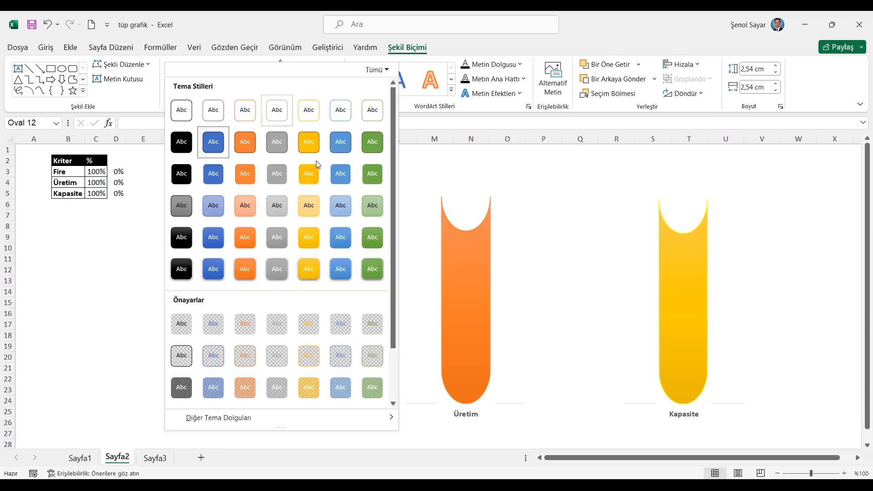
left_click(373, 271)
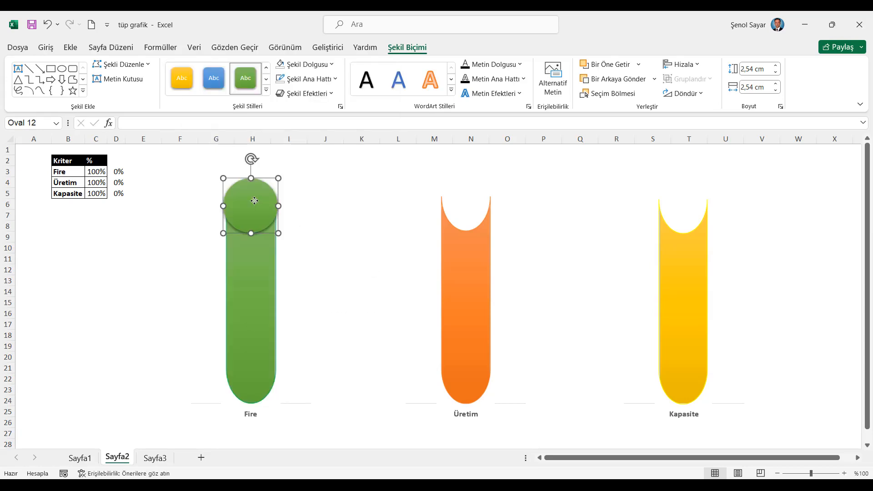
Duplicate the green circle and center the copy over the top of the Üretim tube.
key("ctrl+c")
left_click(403, 190)
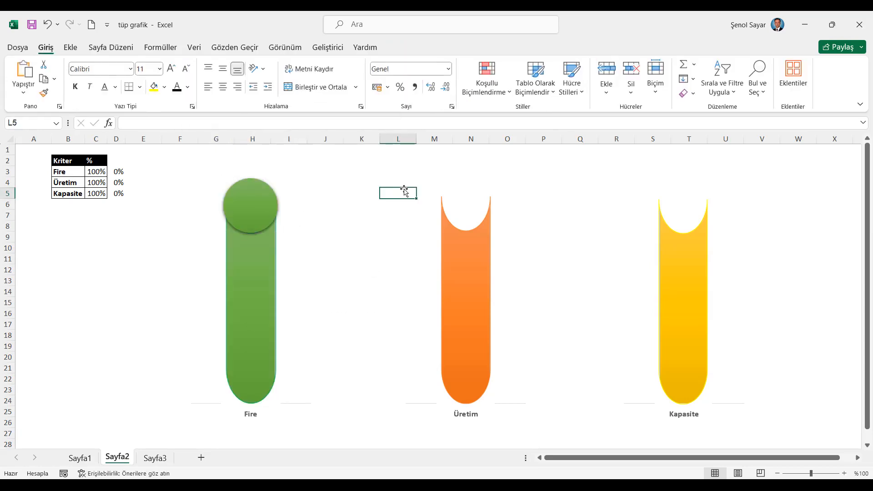
key("ctrl+v")
left_click_drag(431, 197, 474, 192)
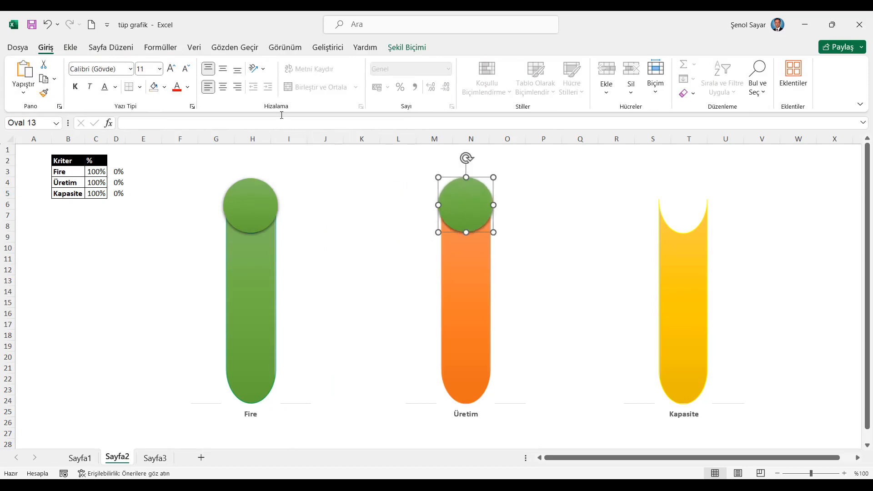
Apply the shaded orange theme style with shadow to the circle on the Üretim tube.
left_click(407, 47)
left_click(269, 91)
left_click(246, 270)
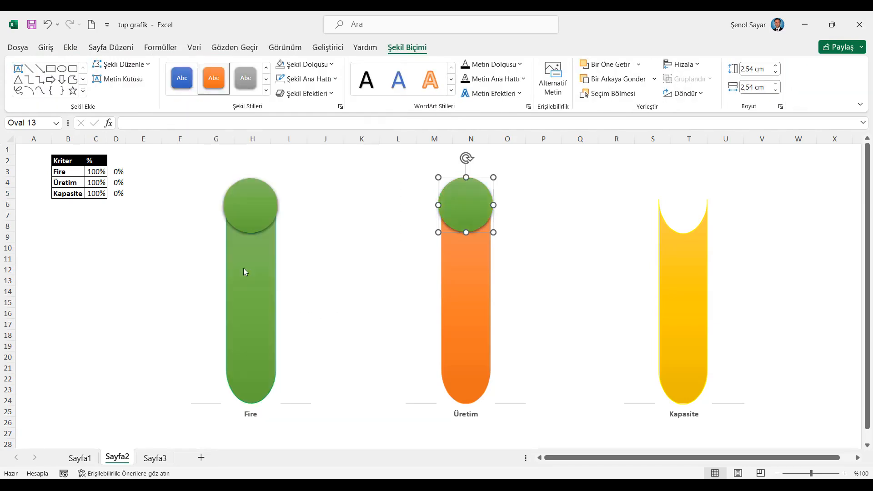
Duplicate the orange circle and center the copy over the top of the Kapasite tube.
key("ctrl+c")
left_click(684, 187)
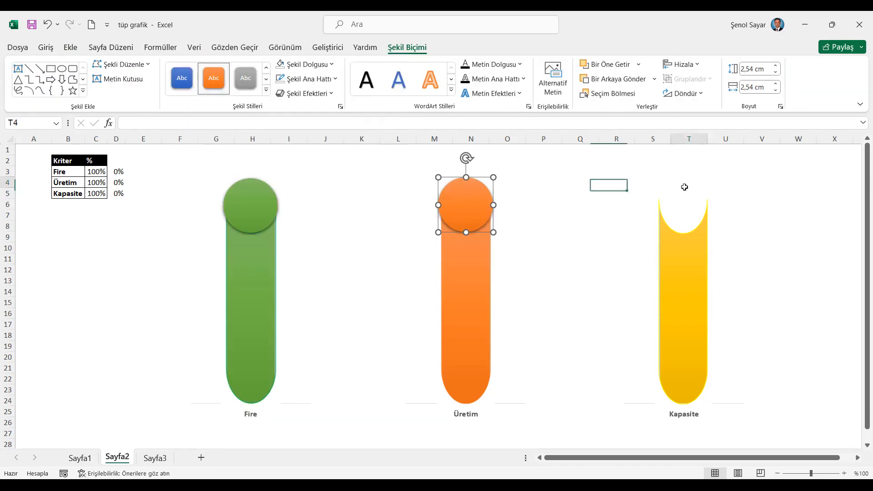
key("ctrl+v")
left_click_drag(693, 191, 684, 193)
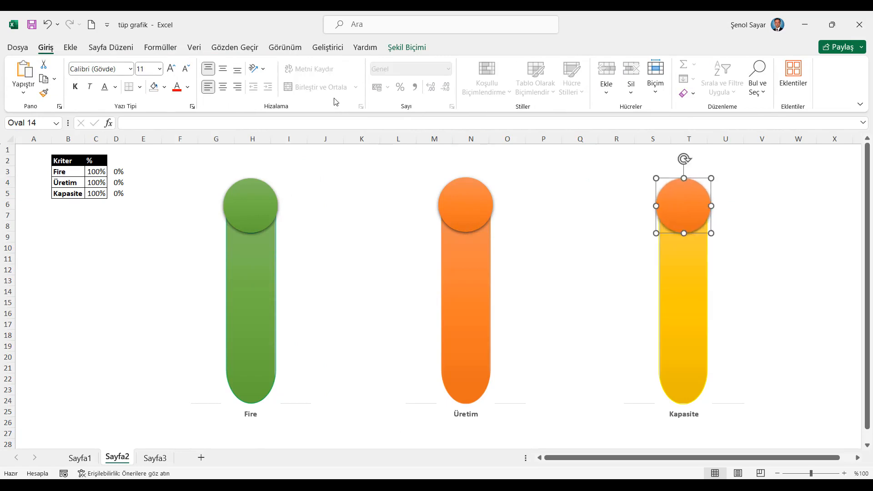
Apply the shaded yellow theme style with shadow to the Kapasite circle and nudge it slightly down.
left_click(407, 48)
left_click(266, 95)
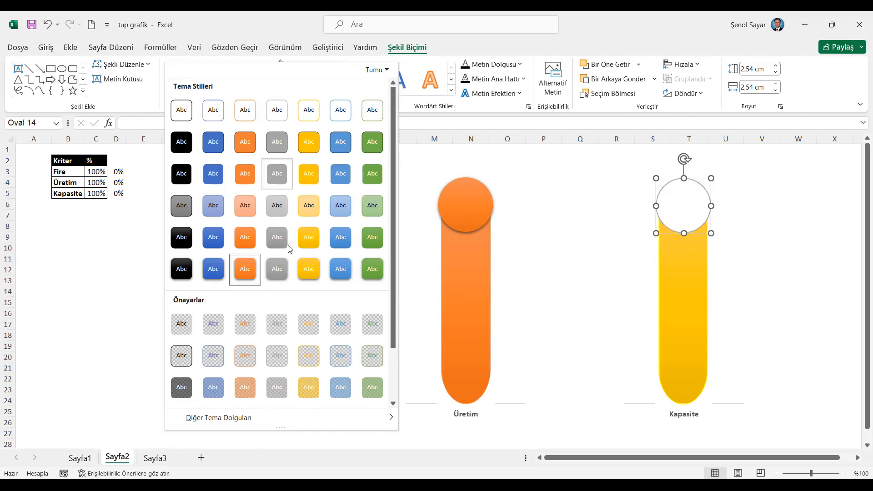
left_click(308, 271)
key("Down")
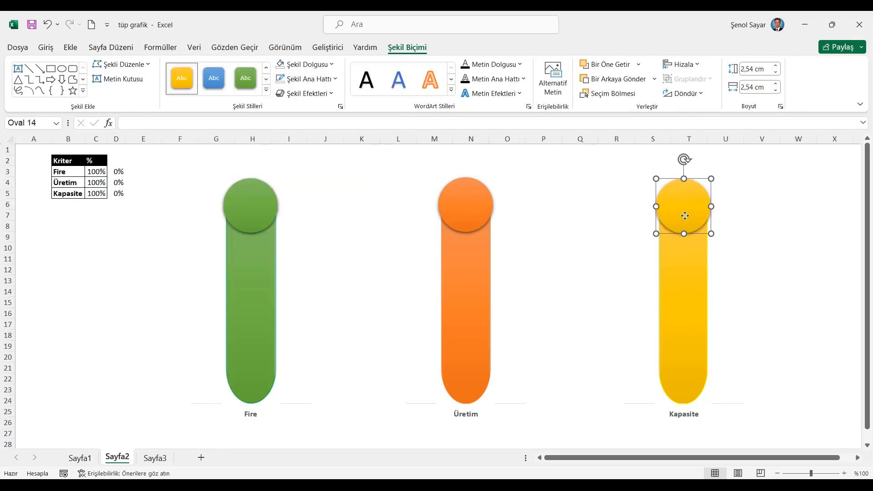
left_click(62, 160)
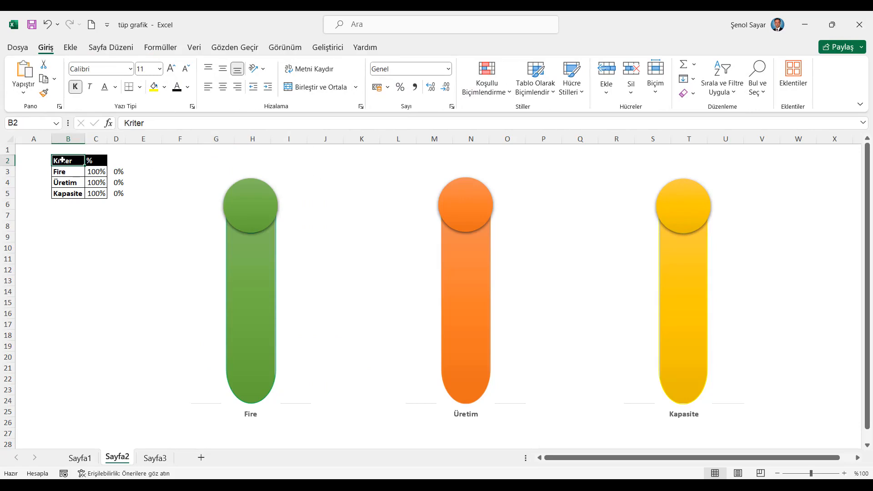
Link the green Fire circle's text to the Fire percentage with =$C$3.
left_click(250, 209)
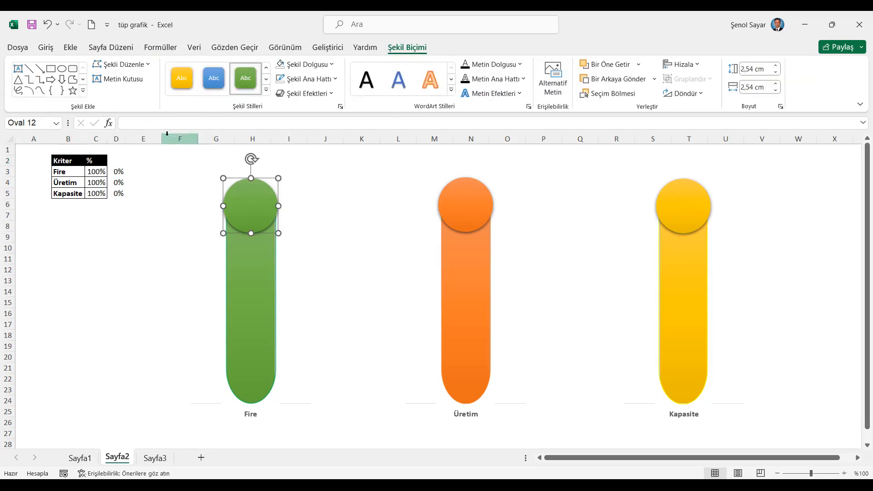
left_click(155, 124)
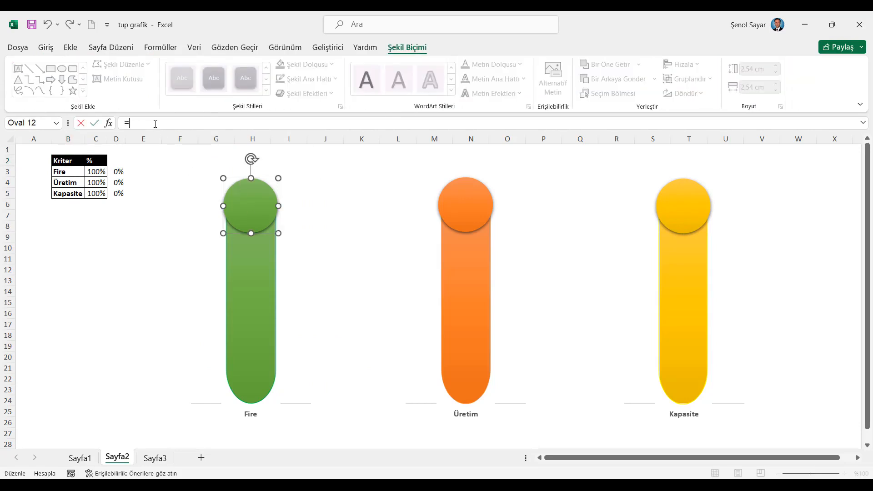
type("=")
left_click(100, 174)
key("Return")
left_click(358, 191)
Center the Fire circle's label horizontally and vertically, and make it bold at size 16.
left_click(255, 196)
left_click(45, 47)
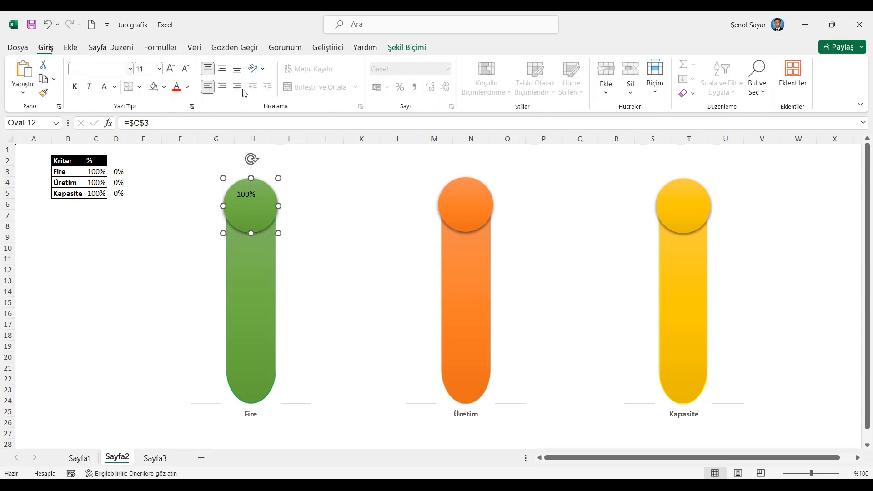
left_click(223, 68)
left_click(223, 86)
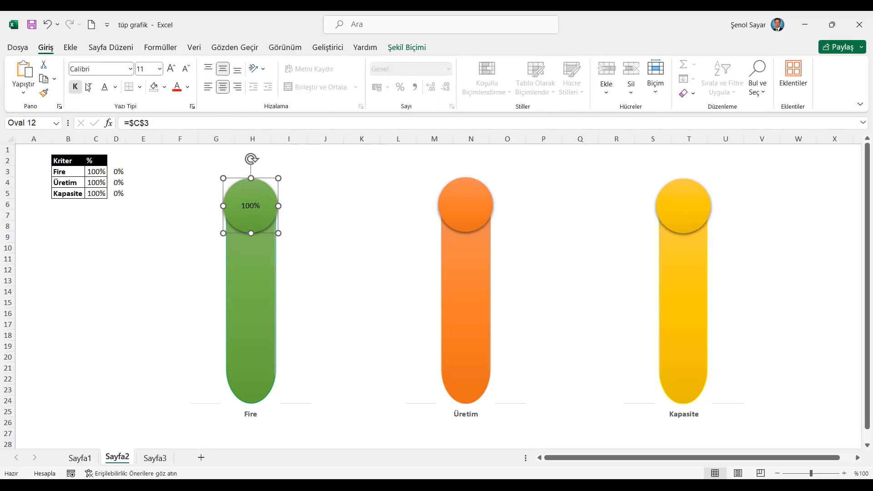
left_click(75, 87)
left_click(172, 69)
left_click(172, 68)
left_click(171, 69)
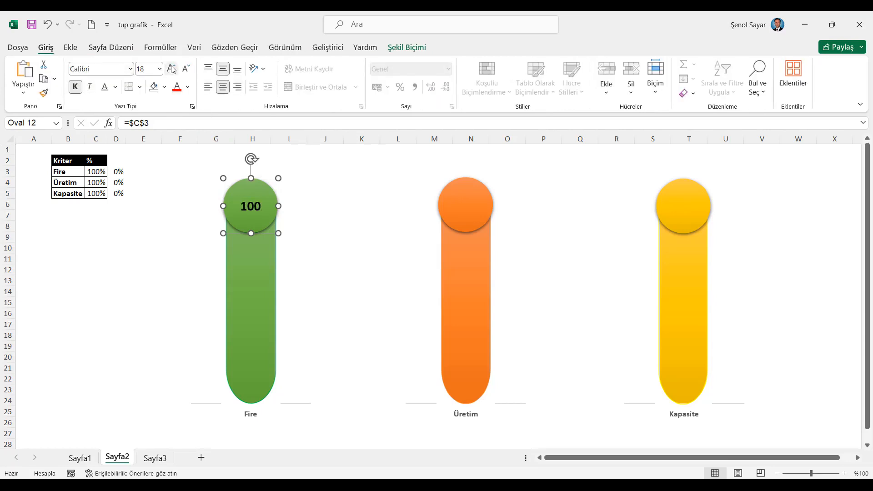
left_click(186, 69)
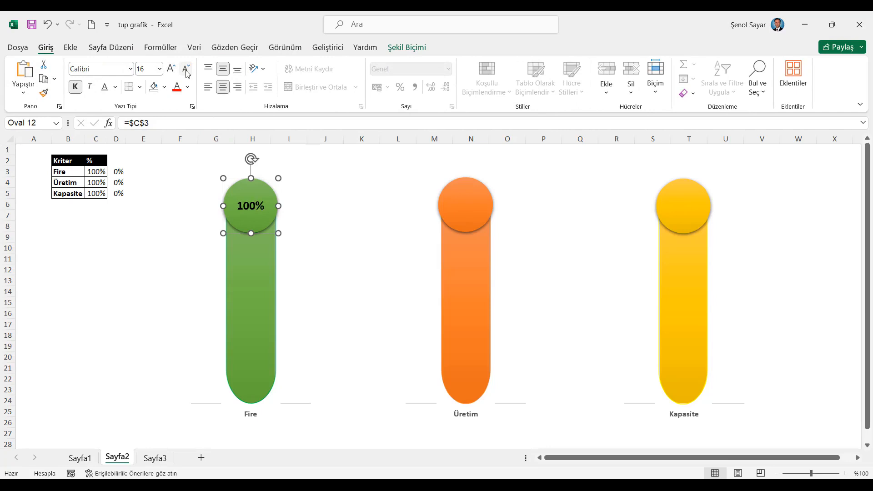
Link the orange Üretim circle's text to the Üretim percentage with =$C$4.
left_click(467, 209)
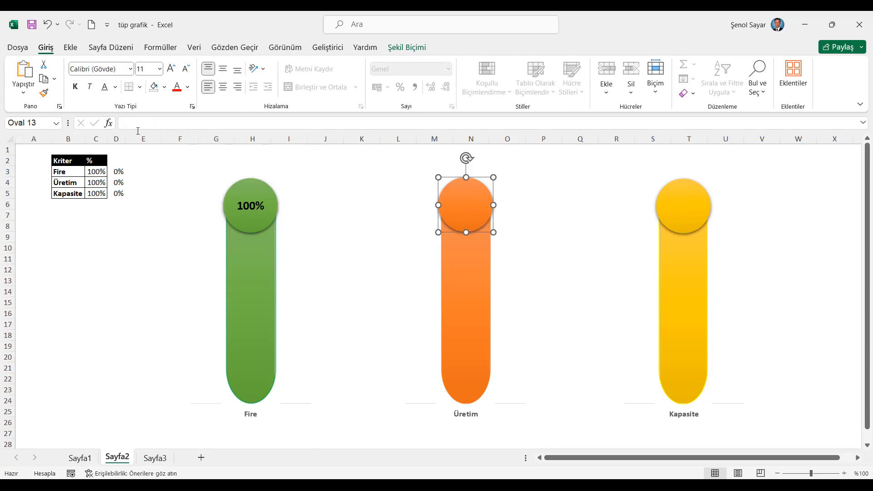
left_click(261, 206)
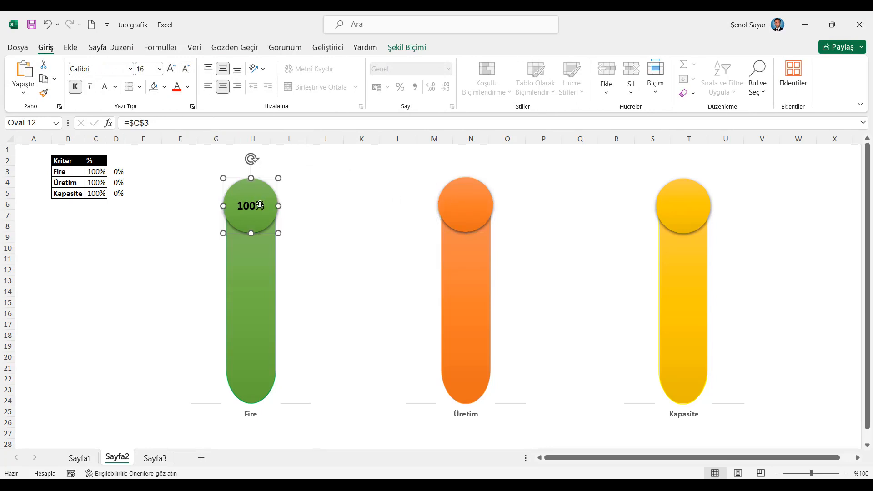
left_click(473, 206)
left_click(140, 123)
type("=")
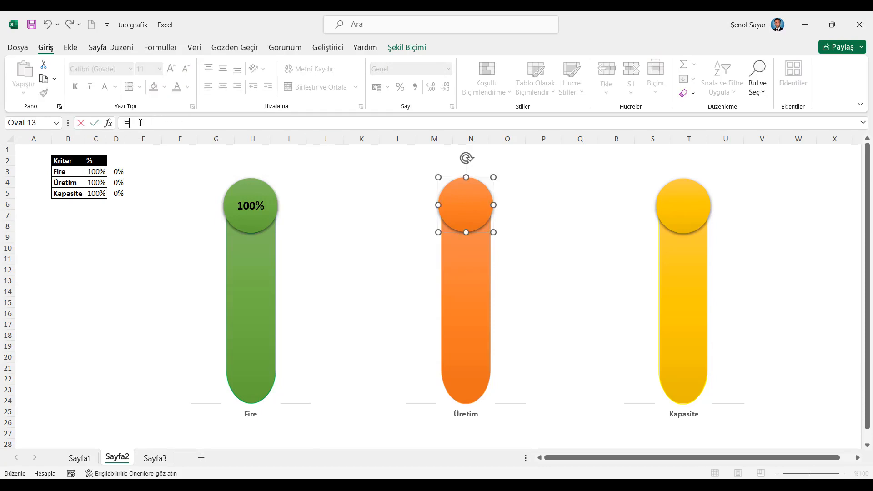
left_click(93, 184)
key("Return")
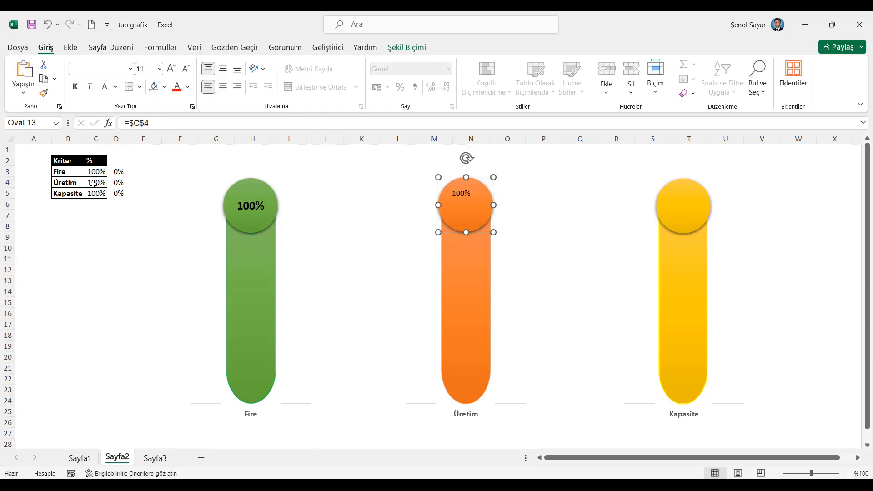
Center the Üretim circle's label both ways, make it bold and enlarge it to match the Fire label.
left_click(223, 68)
left_click(223, 86)
left_click(75, 87)
left_click(172, 68)
left_click(171, 68)
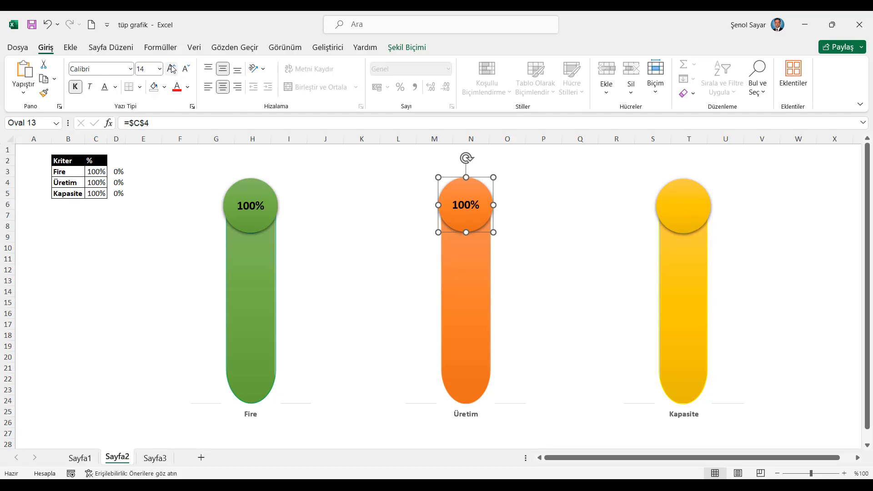
Link the yellow Kapasite circle's text to the Kapasite percentage with =$C$5.
left_click(696, 200)
left_click(177, 124)
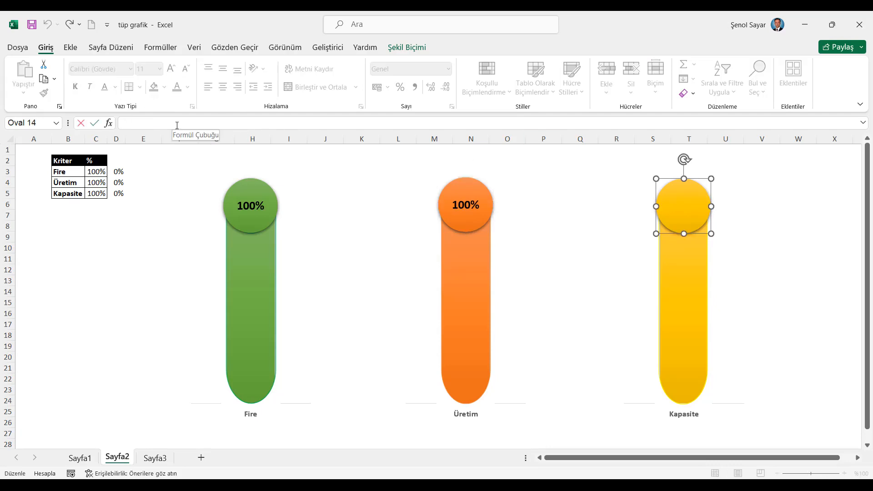
left_click(103, 195)
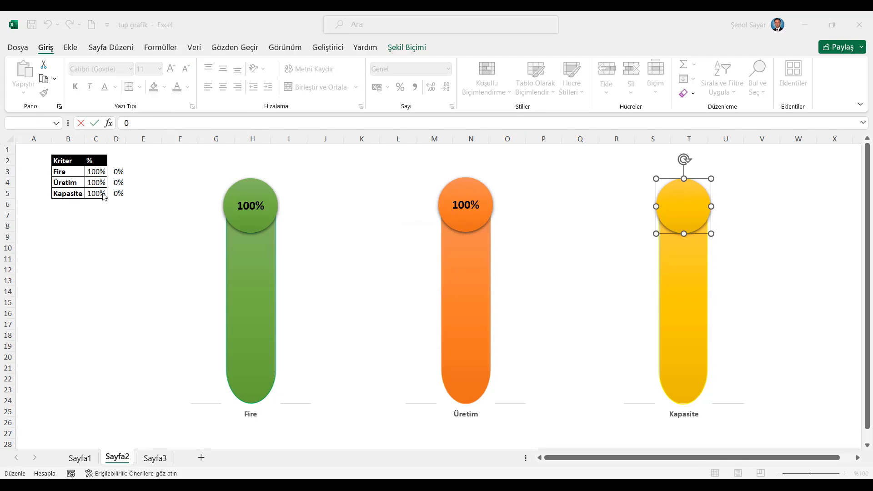
left_click(481, 236)
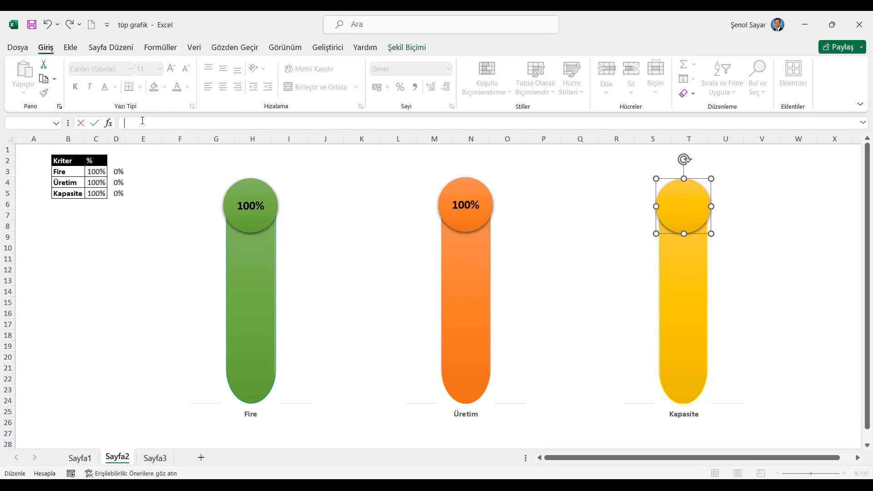
type("=")
left_click(91, 193)
key("Return")
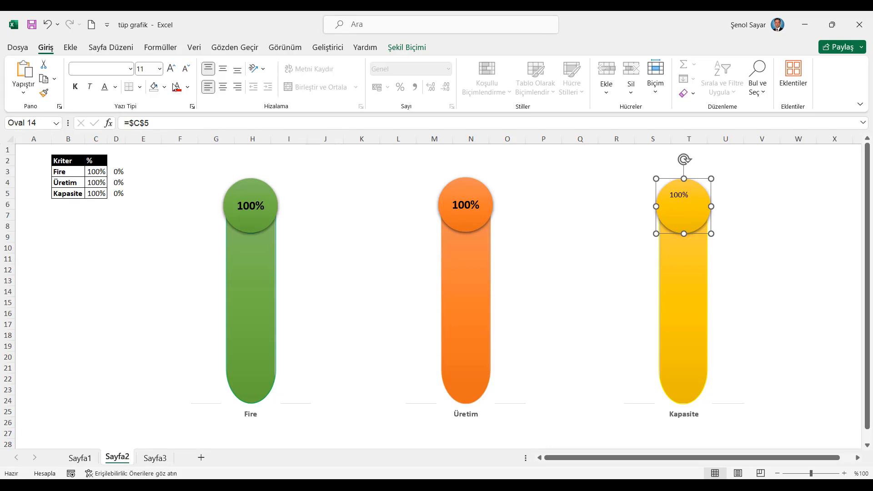
Align the Kapasite circle's label to the vertical middle and make it bold at size 16.
left_click(219, 72)
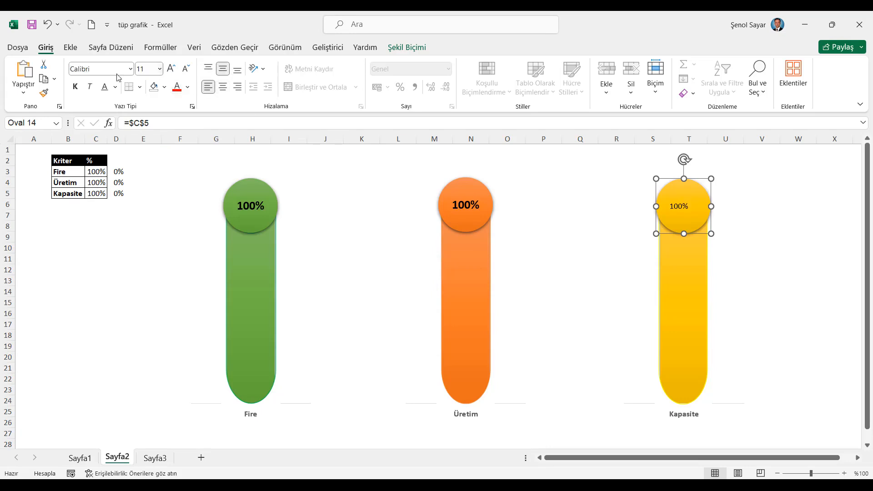
left_click(76, 86)
left_click(172, 69)
left_click(172, 69)
left_click(172, 70)
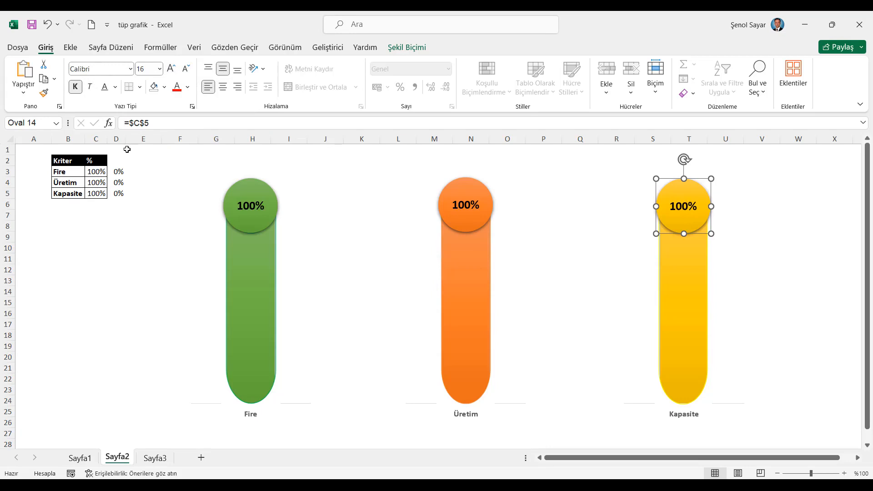
left_click(72, 159)
Enter =RASTGELEARADA(1;100) in C3 to give Fire a random value.
left_click(101, 172)
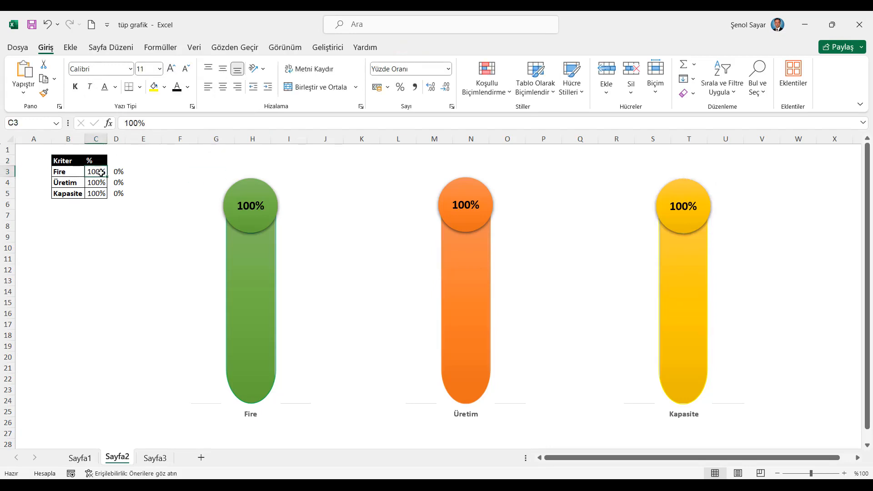
type("=ras")
key("Down")
key("Tab")
type("1;100")
key("Return")
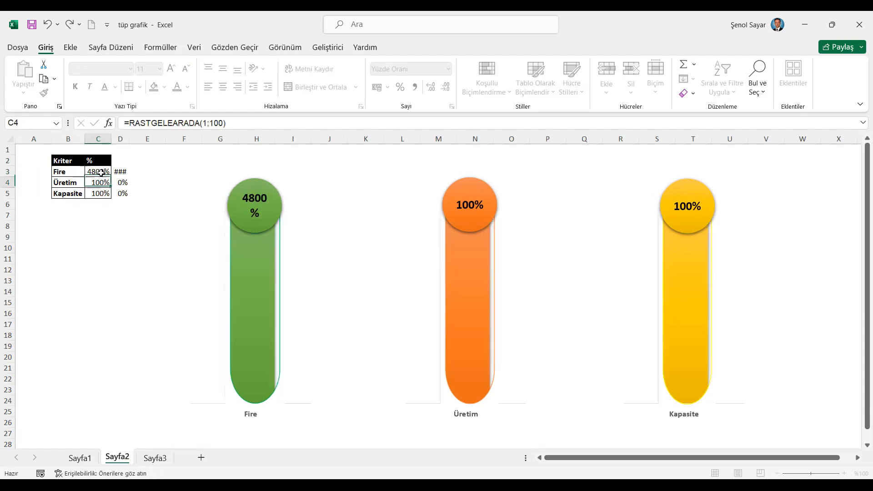
Append % to the C3 formula, making it =RASTGELEARADA(1;100)%, and fill it down to C5.
left_click(104, 172)
left_click(238, 123)
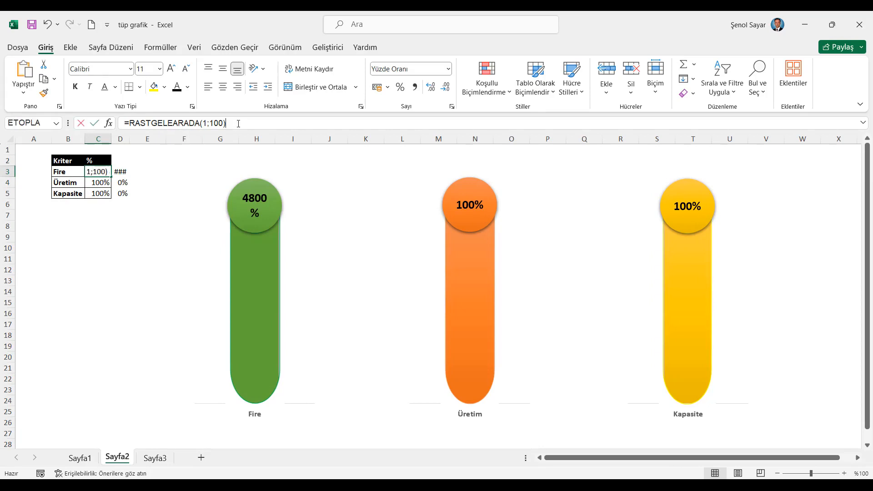
key("Return")
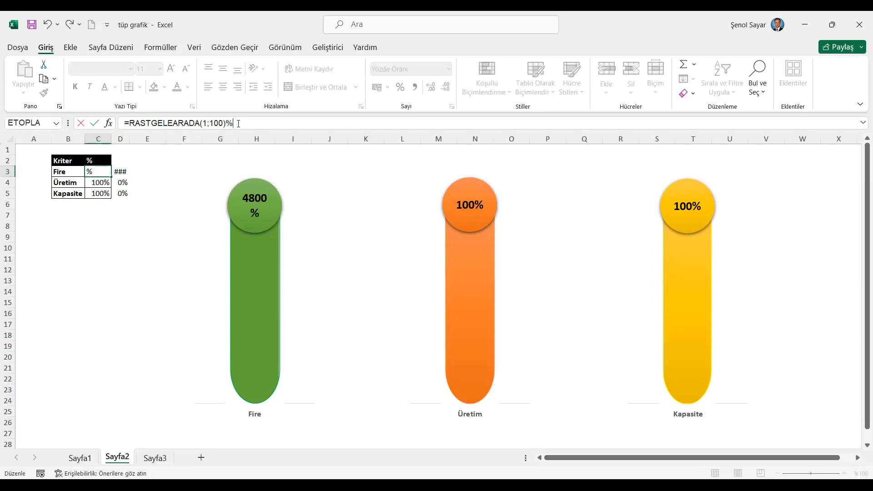
left_click(105, 171)
left_click_drag(111, 177, 121, 192)
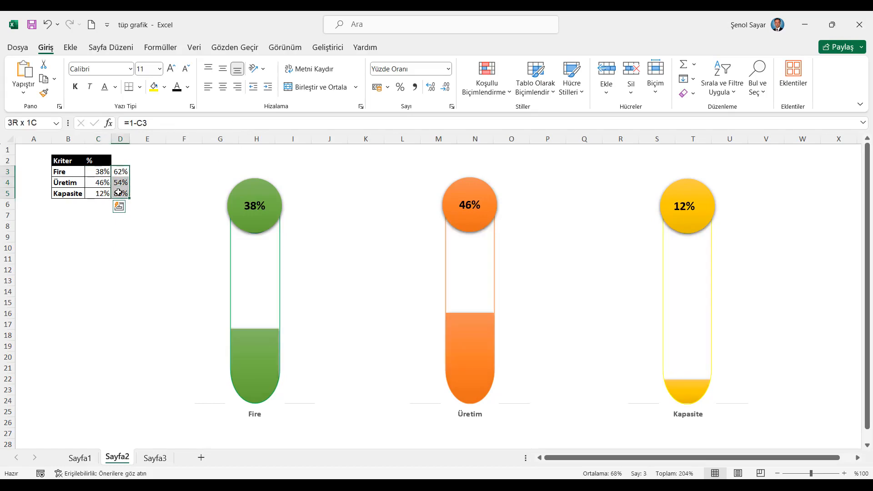
Hide the helper values in D3:D5 by setting their font color to white.
left_click(189, 89)
left_click(179, 132)
left_click(70, 161)
Recalculate the workbook repeatedly to check how the three tubes and their circle labels respond to new random percentages.
left_click(160, 47)
left_click(730, 69)
left_click(730, 70)
left_click(731, 69)
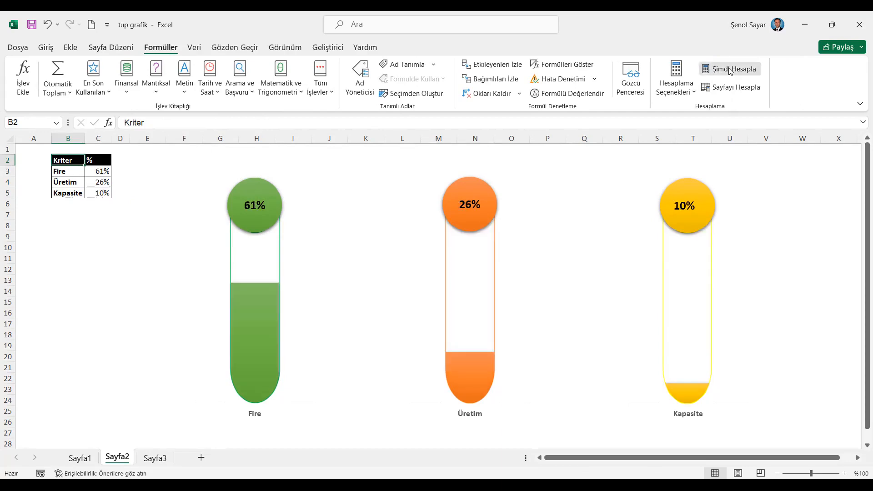
left_click(730, 69)
left_click(730, 69)
left_click(730, 69)
left_click(730, 69)
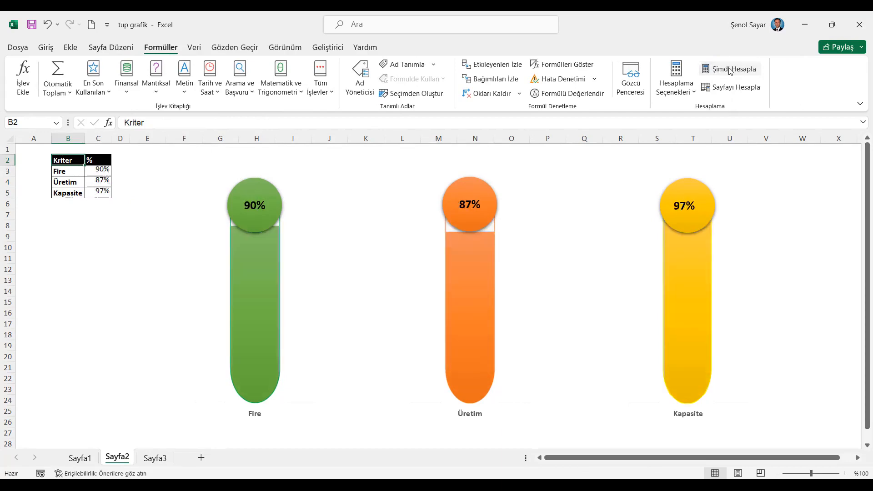
left_click(730, 69)
left_click(730, 69)
left_click(731, 70)
left_click(731, 70)
left_click(734, 70)
left_click(739, 69)
left_click(739, 70)
left_click(739, 70)
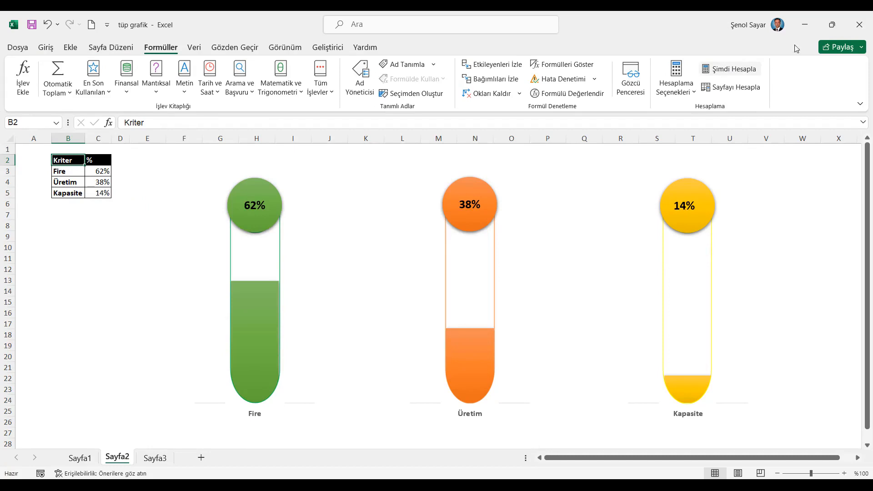
Minimize Excel to bring up the YouTube channel page in the browser.
left_click(806, 23)
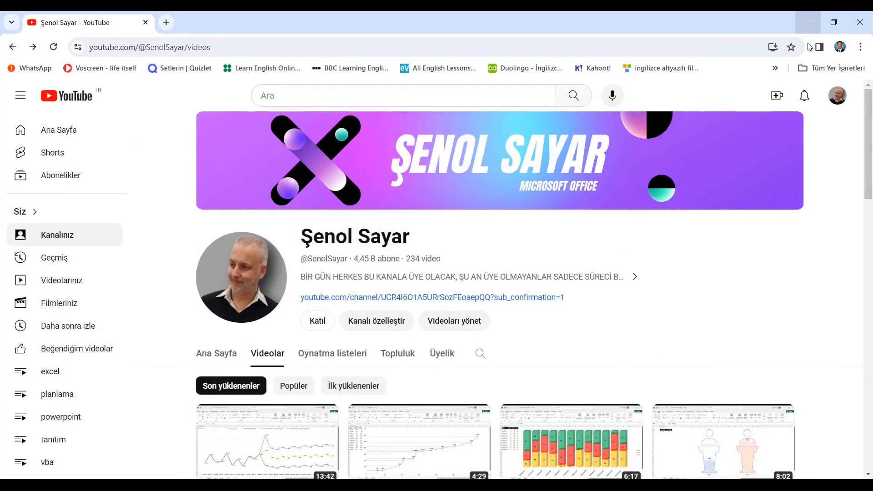